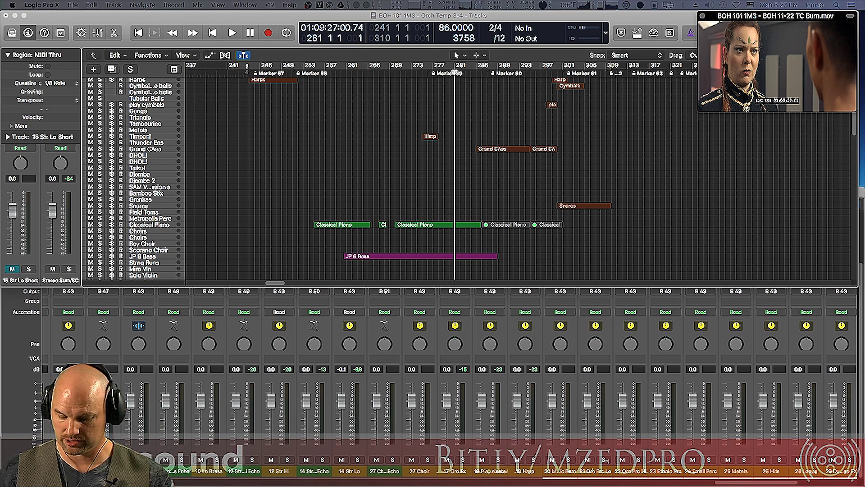
Play the cue and stop the playhead at 01:09:47:19.38, near bar 295
key(space)
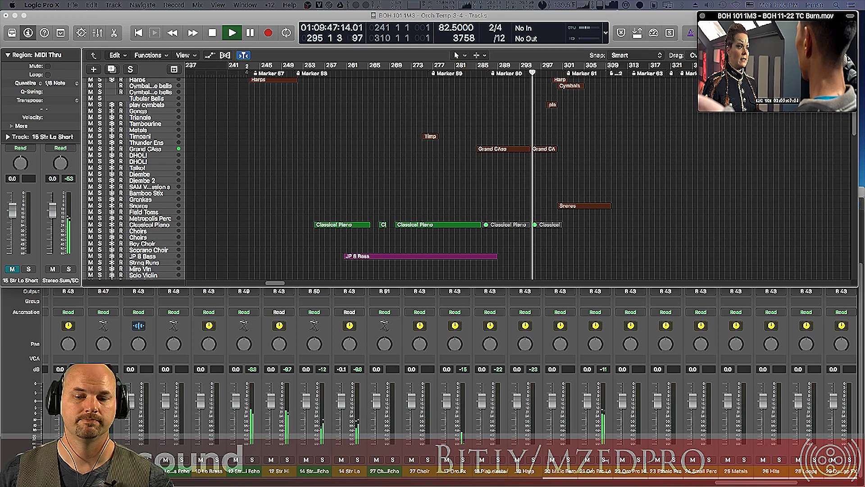
key(space)
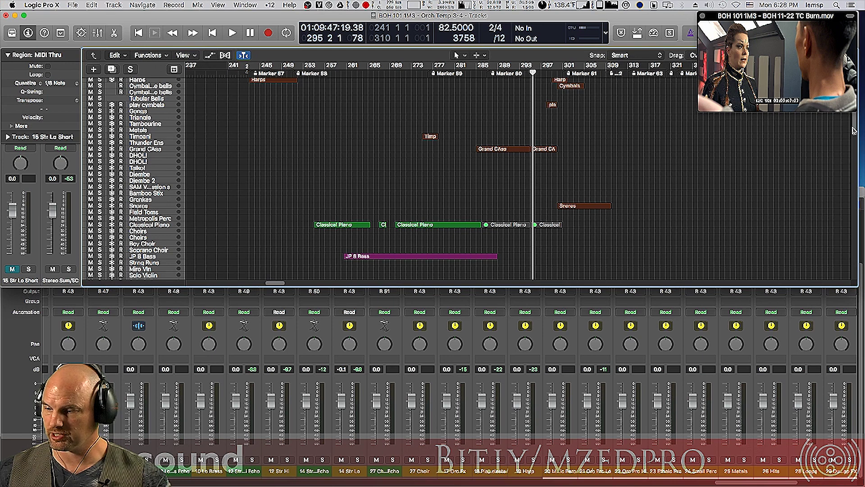
Try region selections across the Omnisphere, Guitar, Evolutions, Cap Wood, Classical Piano and Grand Casa tracks
drag(855, 131, 836, 232)
scroll(480, 252, up, 2)
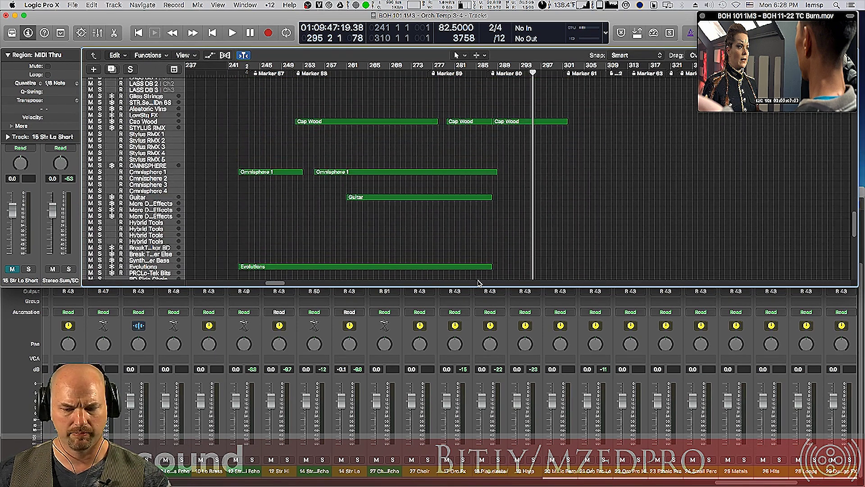
drag(598, 259, 276, 158)
drag(508, 268, 251, 120)
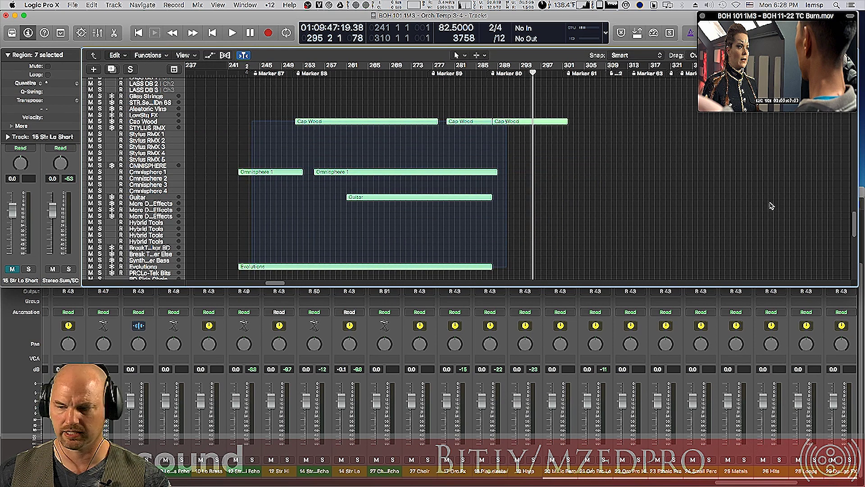
drag(604, 111, 301, 131)
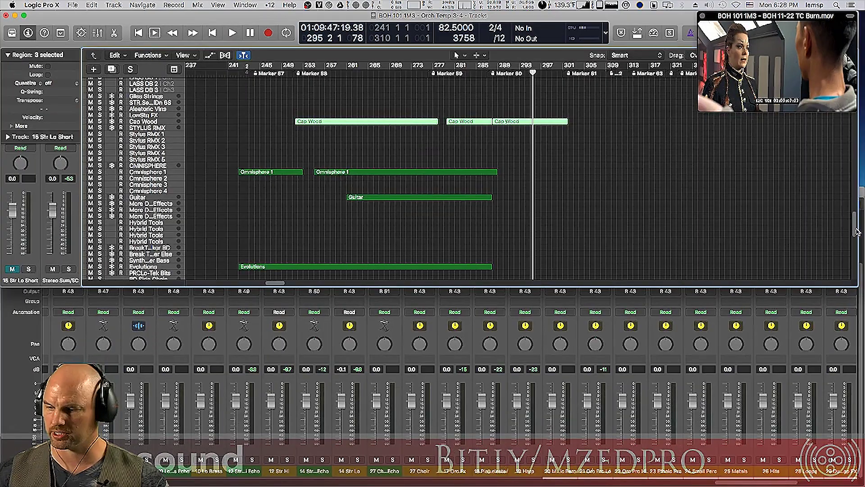
drag(857, 232, 766, 188)
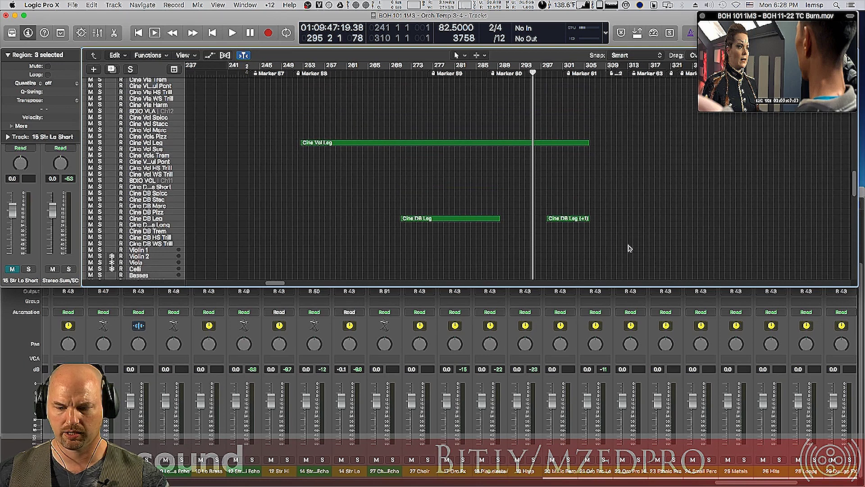
mouse_move(630, 249)
mouse_down()
mouse_move(355, 193)
mouse_move(346, 107)
mouse_move(351, 67)
mouse_move(351, 211)
mouse_move(358, 67)
mouse_move(366, 193)
mouse_move(367, 77)
mouse_move(360, 212)
mouse_move(331, 201)
mouse_up()
mouse_move(311, 142)
mouse_down()
mouse_move(531, 190)
mouse_move(531, 199)
mouse_up()
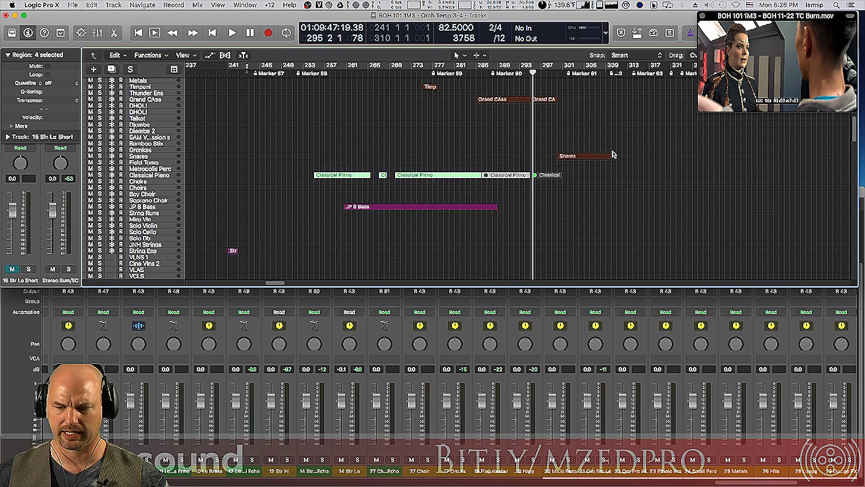
drag(616, 143, 466, 56)
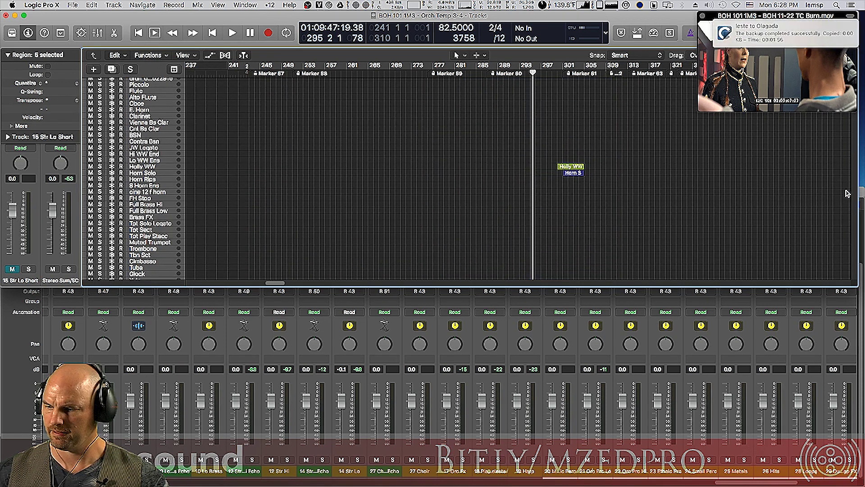
Select the Cine Vla Leg, Cine Vcl Leg and Cine DB Leg regions
scroll(851, 186, down, 10)
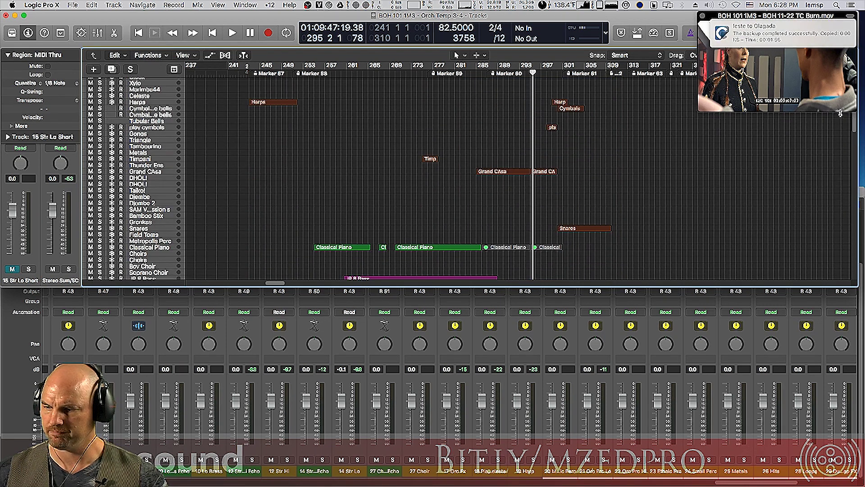
scroll(853, 130, down, 15)
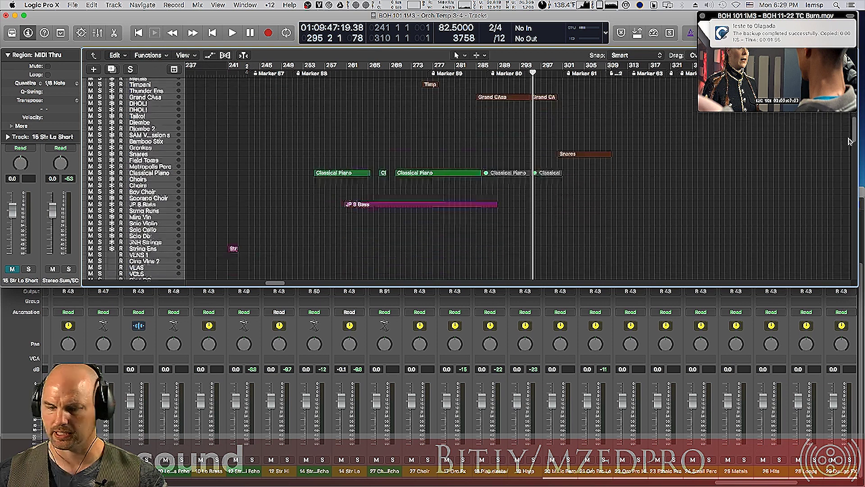
scroll(810, 204, down, 3)
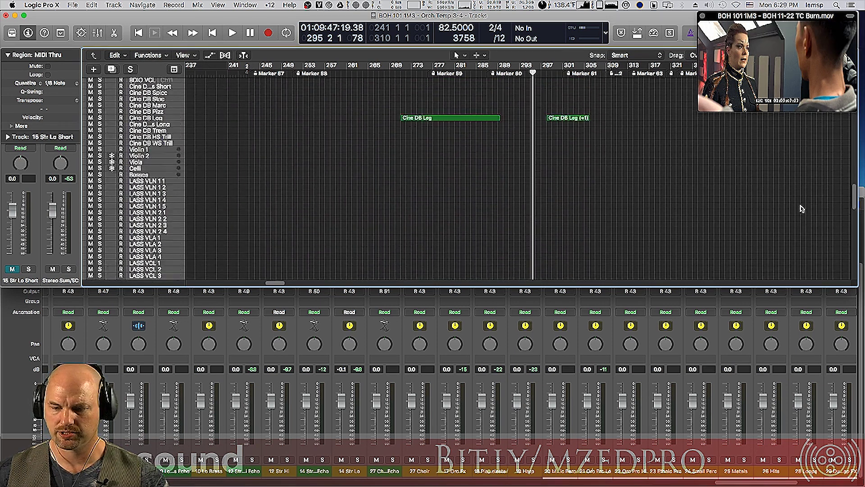
scroll(808, 201, up, 8)
scroll(806, 198, down, 2)
scroll(805, 196, up, 10)
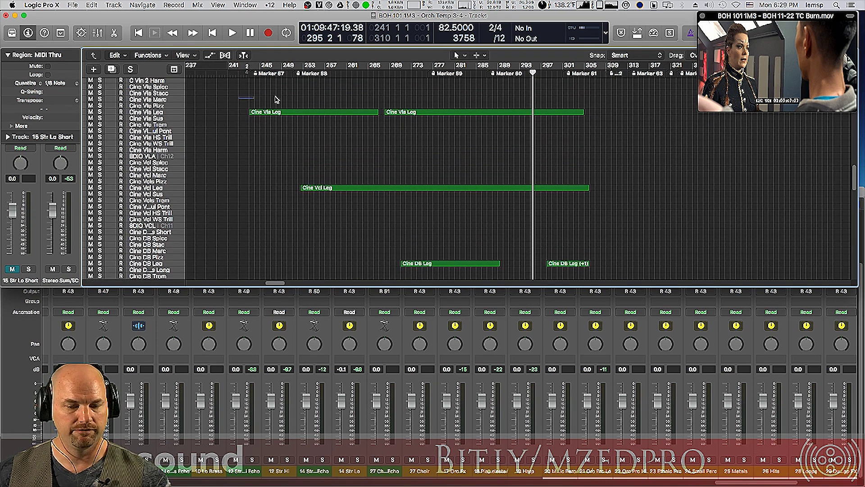
drag(276, 99, 623, 264)
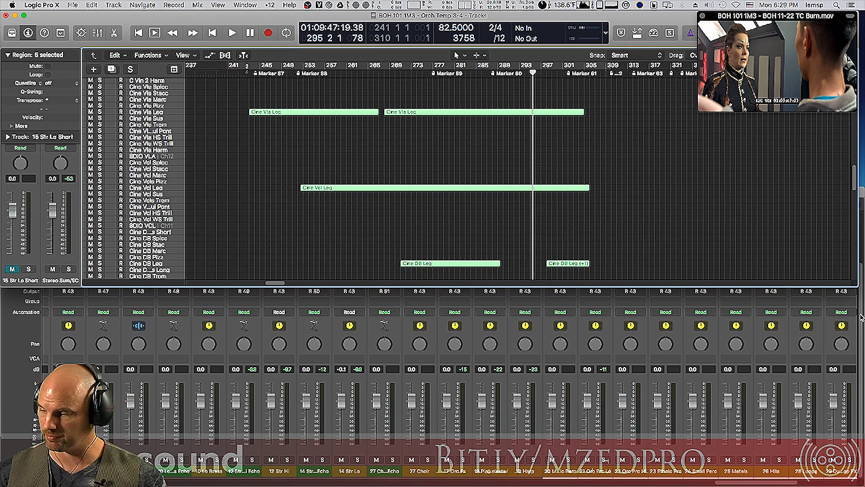
key(super+2)
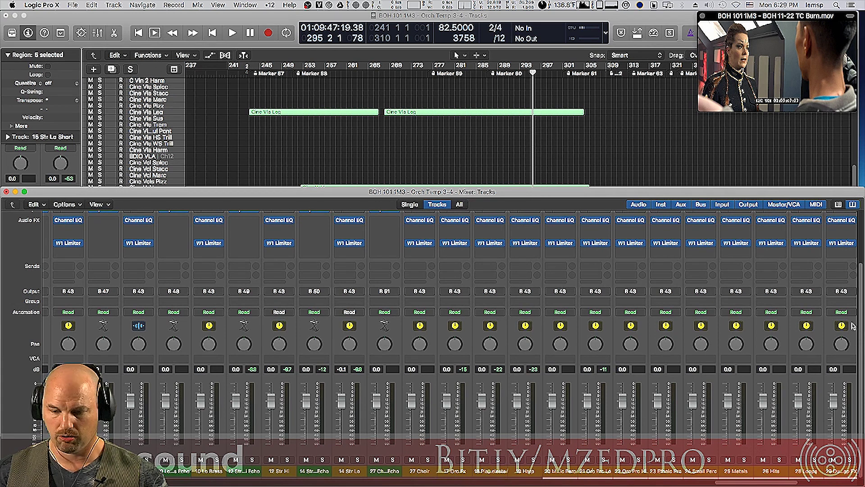
Reveal the VLNS 1 channel strip and inspect its output routing, leaving it on Bus 22
click(723, 158)
scroll(857, 183, down, 1)
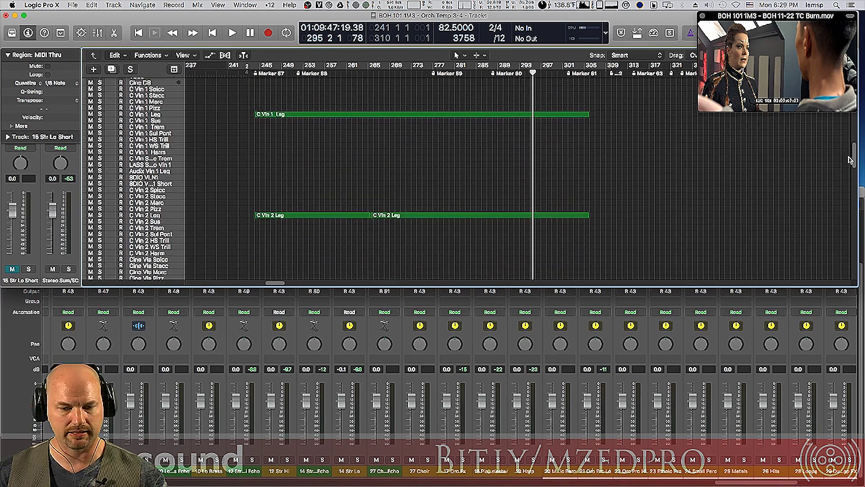
scroll(850, 160, up, 10)
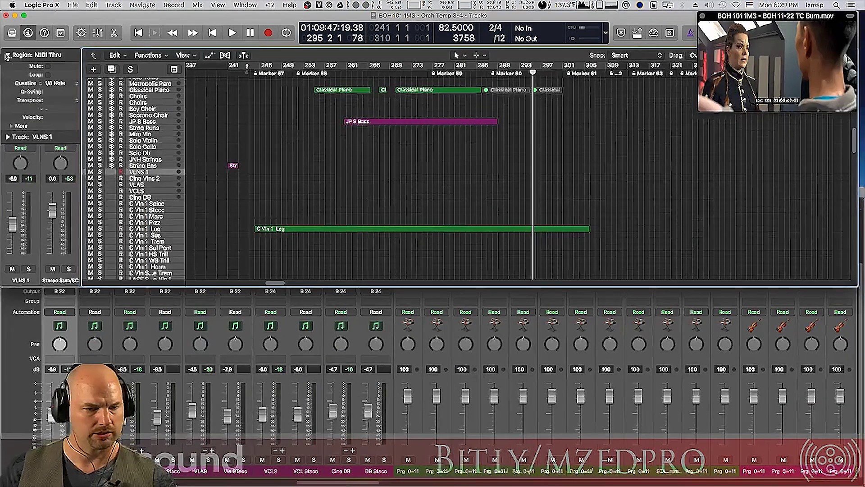
click(6, 56)
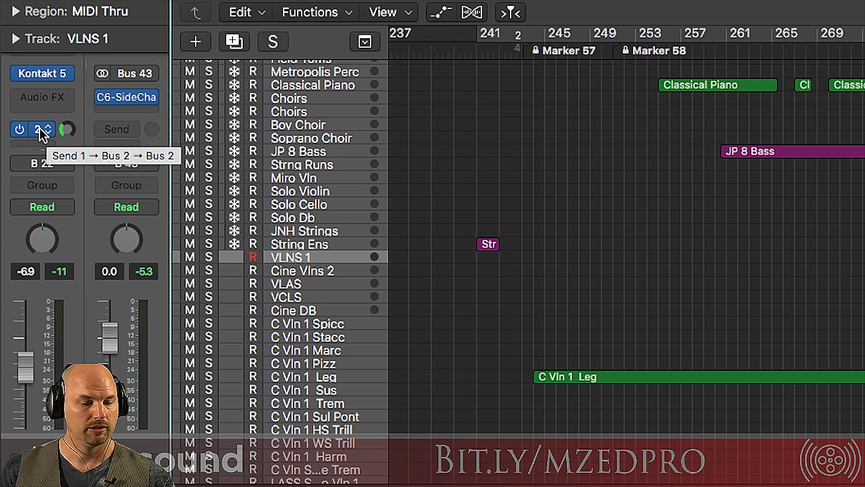
click(50, 167)
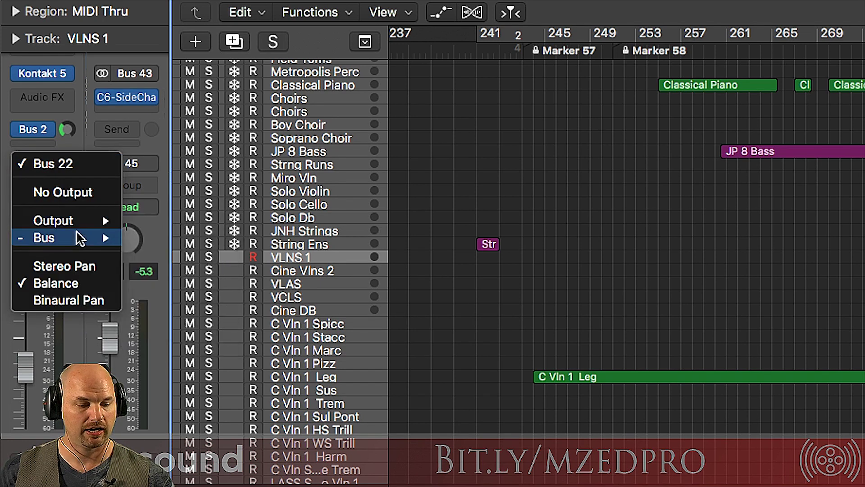
mouse_move(67, 238)
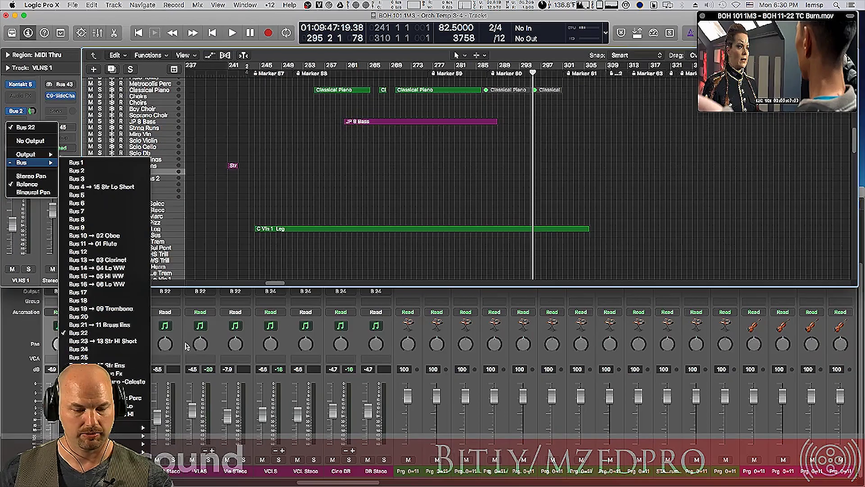
mouse_move(126, 427)
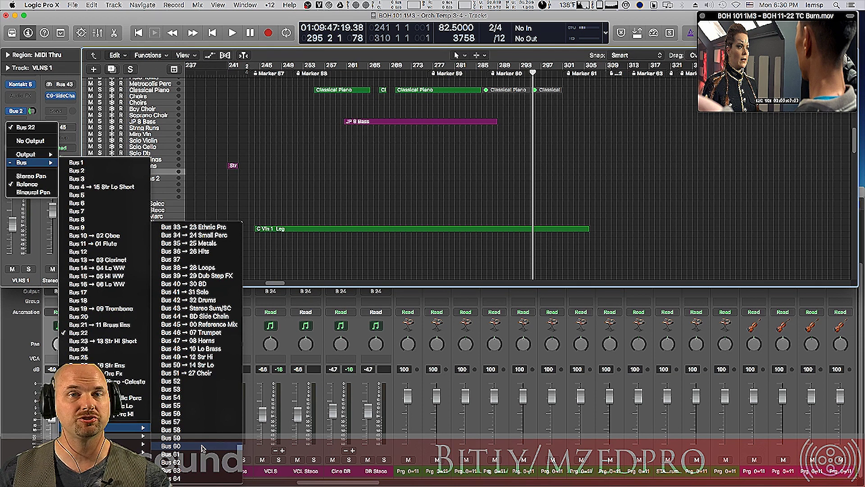
key(Escape)
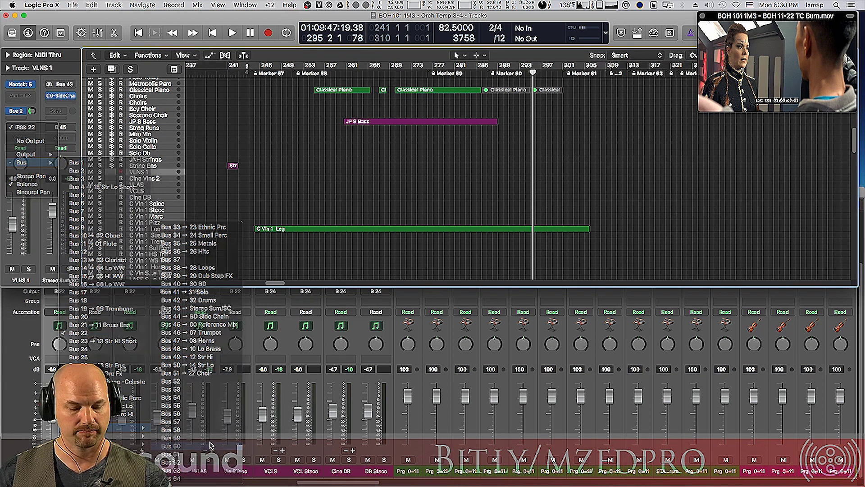
Route the Cine Vlns 2 and VLAS outputs to Bus 60, creating Aux 15
click(153, 179)
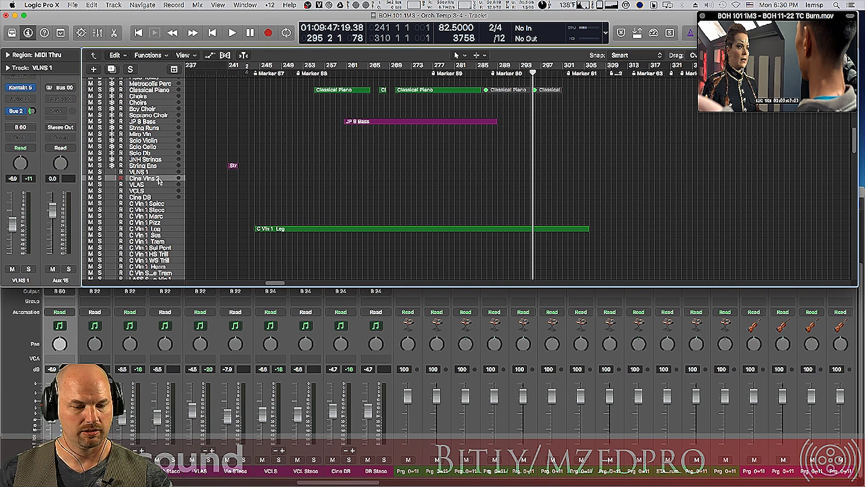
click(20, 127)
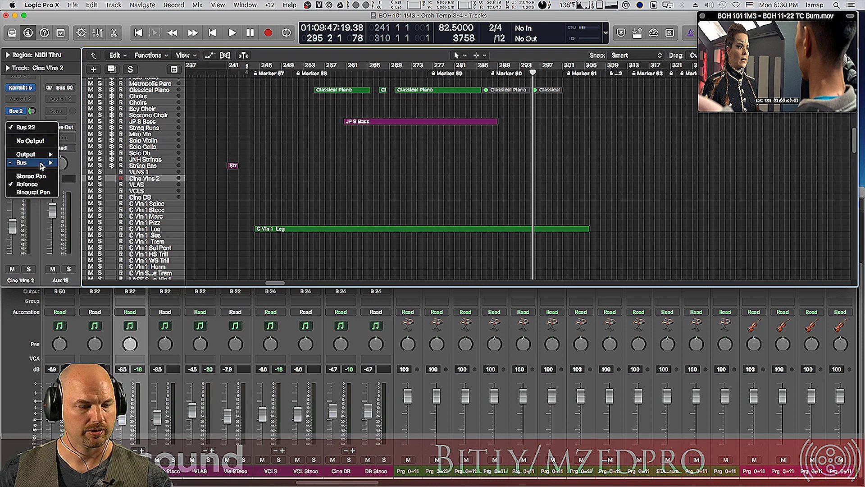
mouse_move(27, 162)
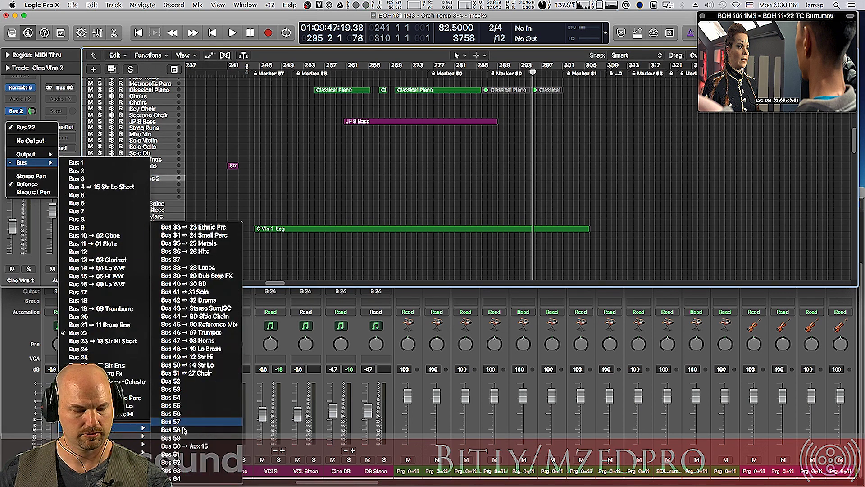
click(218, 445)
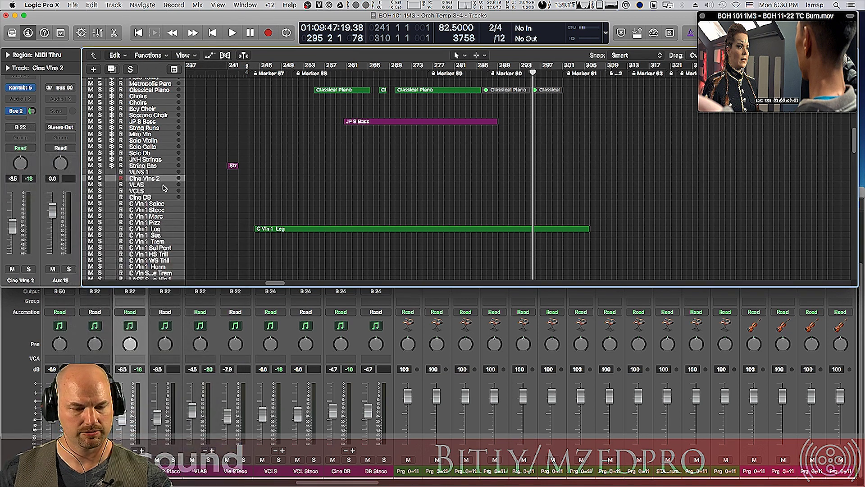
click(158, 186)
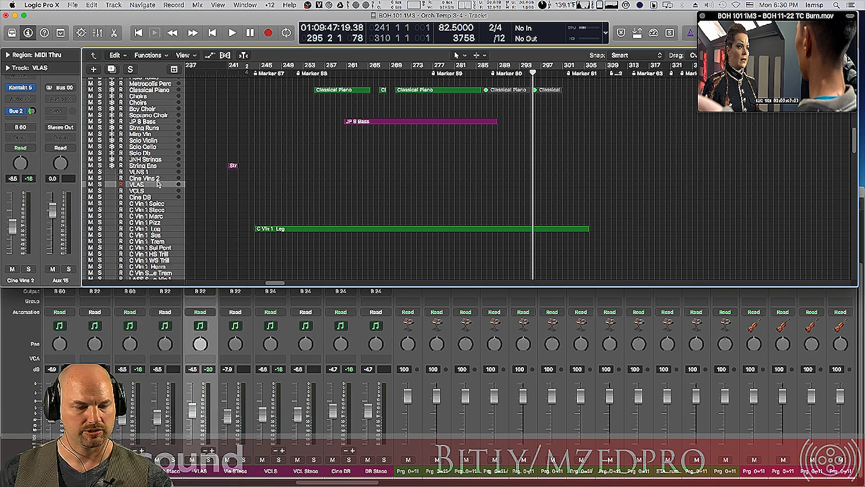
click(33, 130)
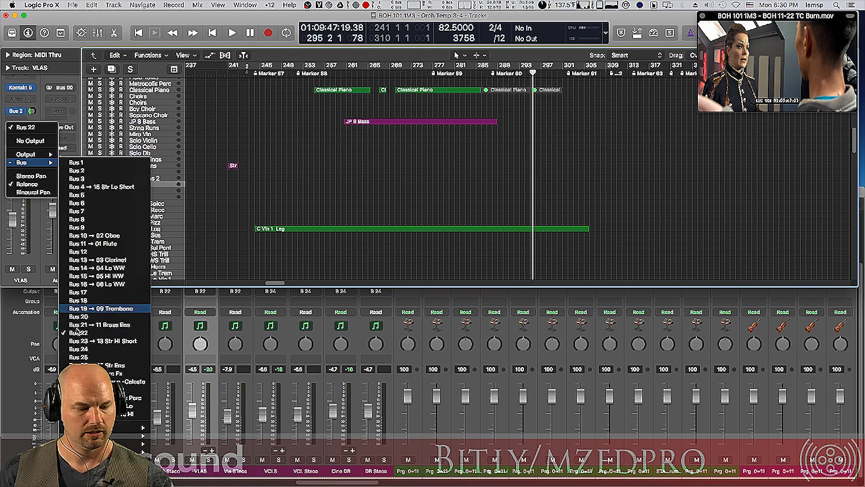
mouse_move(115, 440)
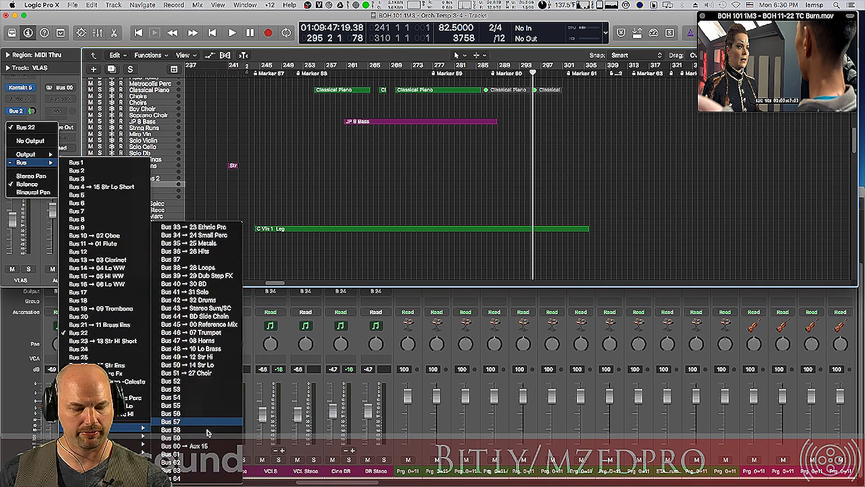
click(215, 448)
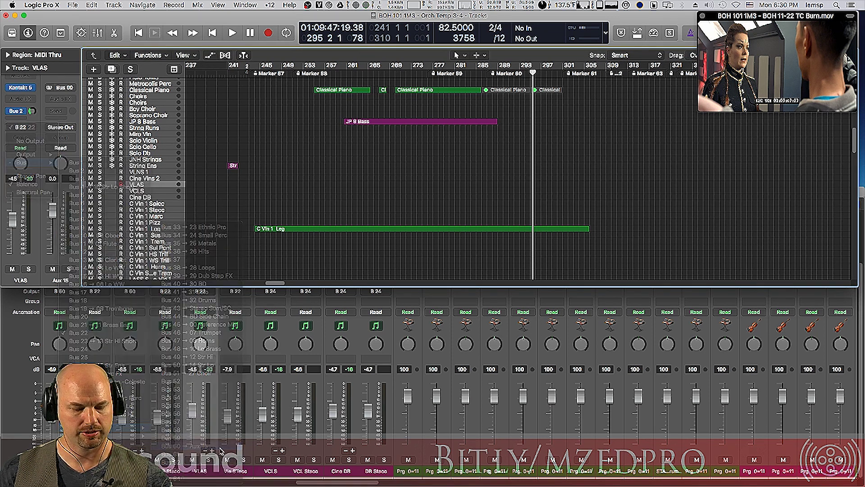
Route the VCLS and Cine DB outputs to Bus 61
click(157, 192)
click(30, 128)
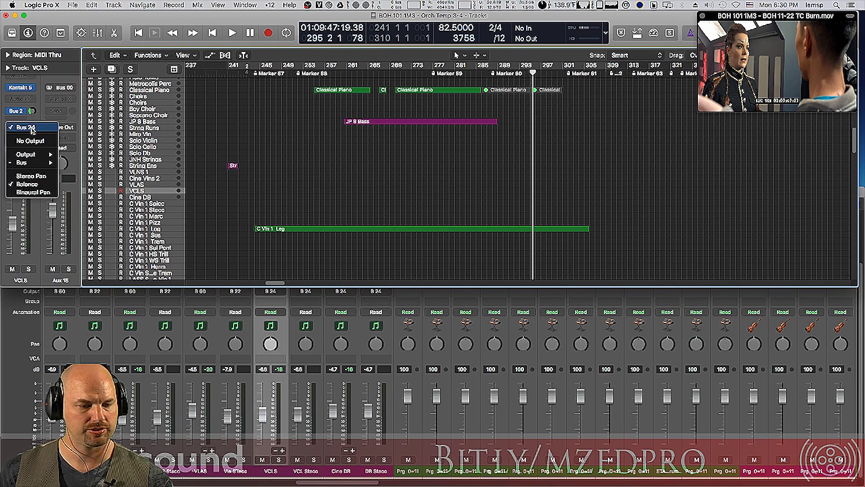
mouse_move(40, 163)
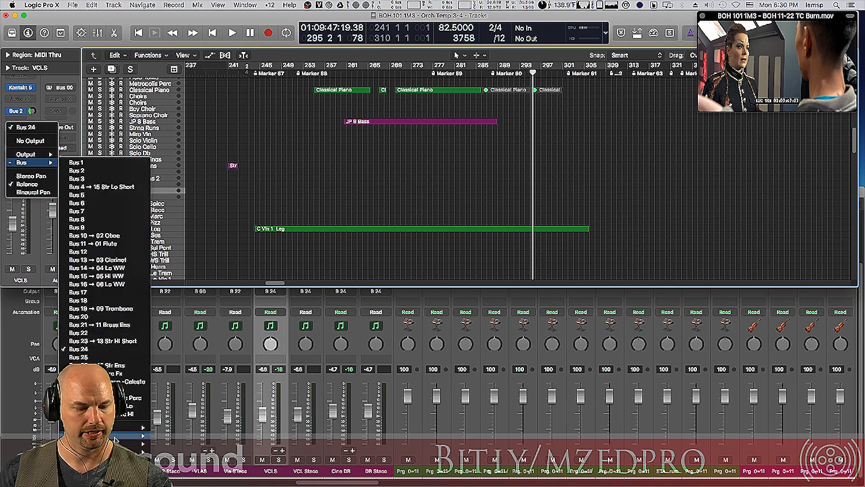
mouse_move(135, 427)
click(194, 458)
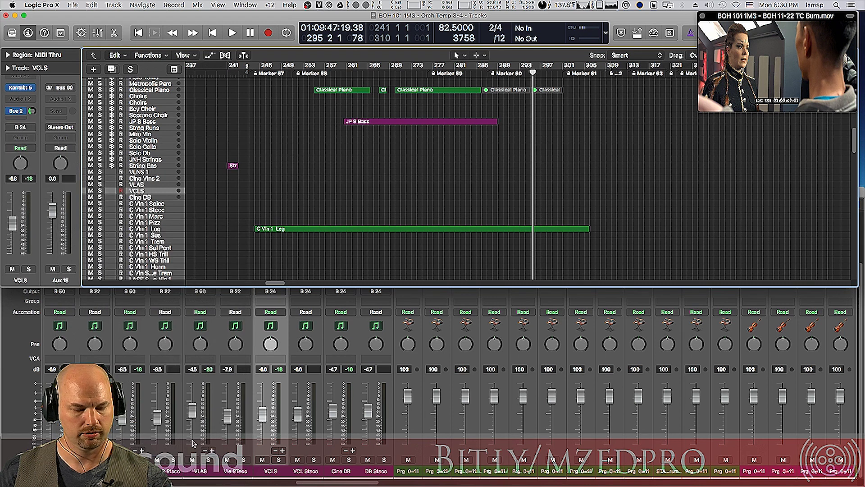
click(159, 197)
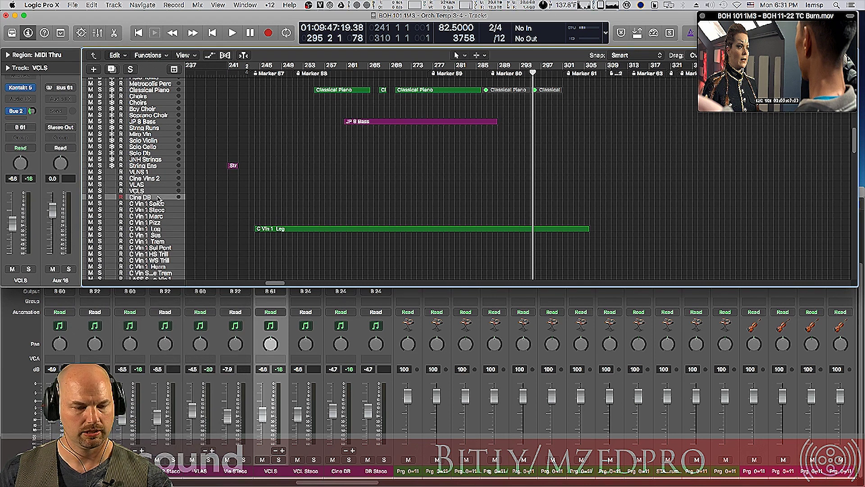
click(31, 130)
mouse_move(29, 163)
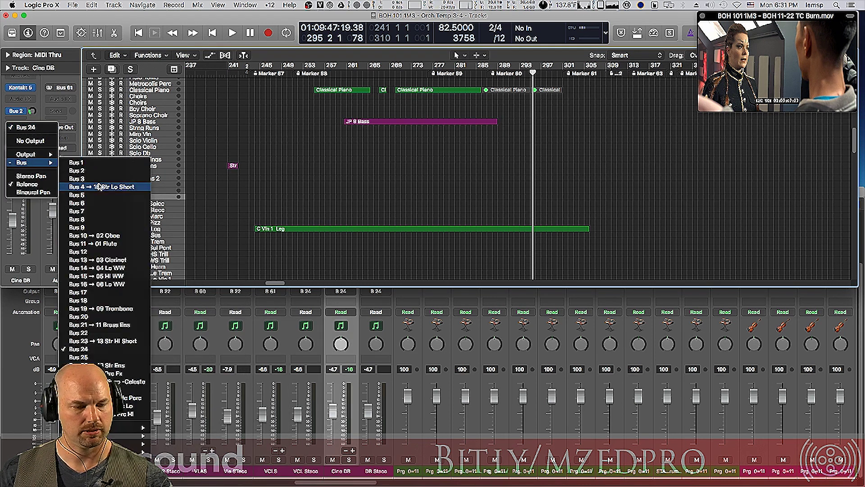
mouse_move(113, 429)
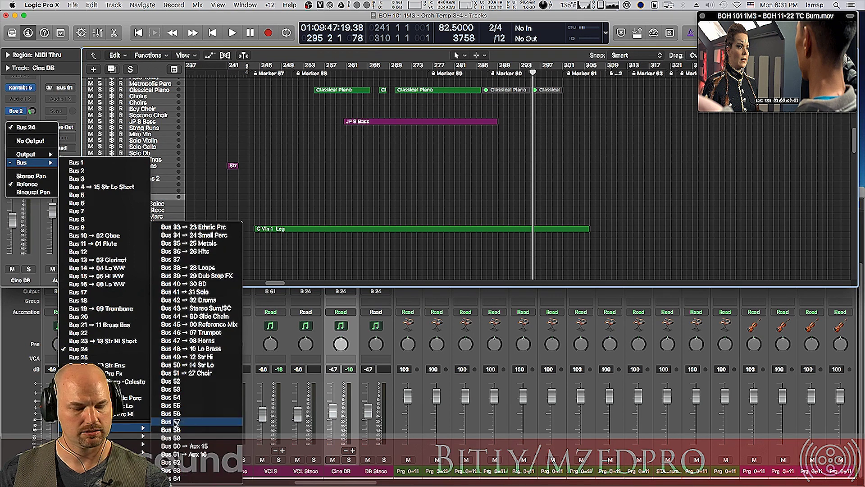
click(223, 453)
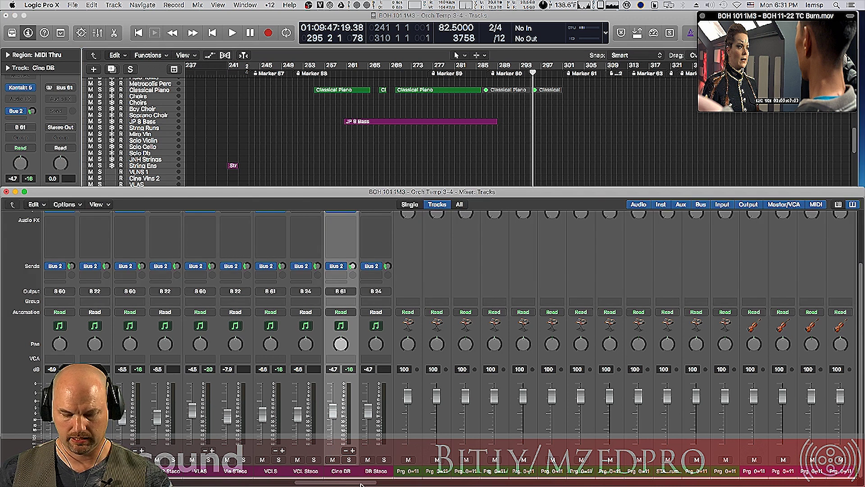
In the full Mixer, rename the Aux 15 channel to 'Hi Strings'
key(super+2)
scroll(597, 479, right, 3)
scroll(597, 478, right, 10)
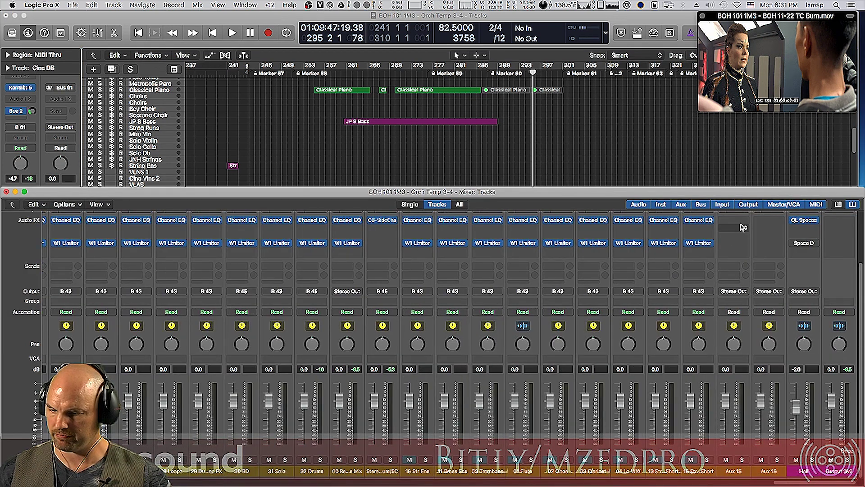
drag(860, 278, 862, 274)
scroll(861, 274, up, 2)
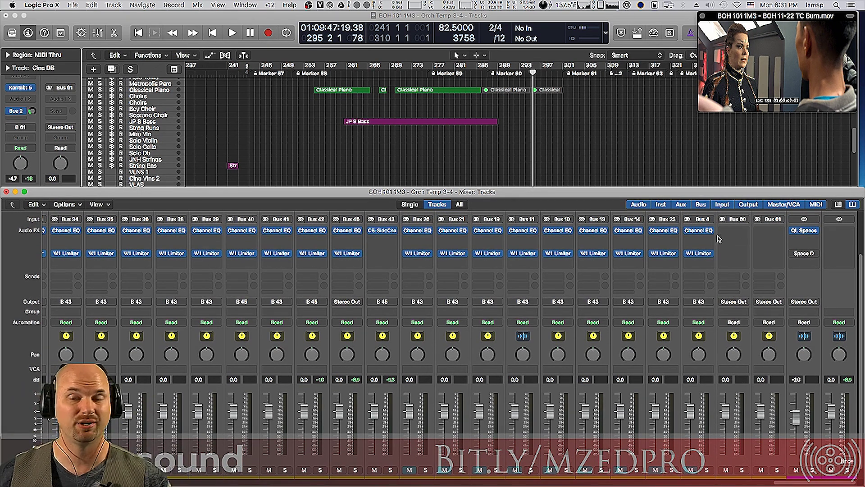
scroll(861, 286, down, 2)
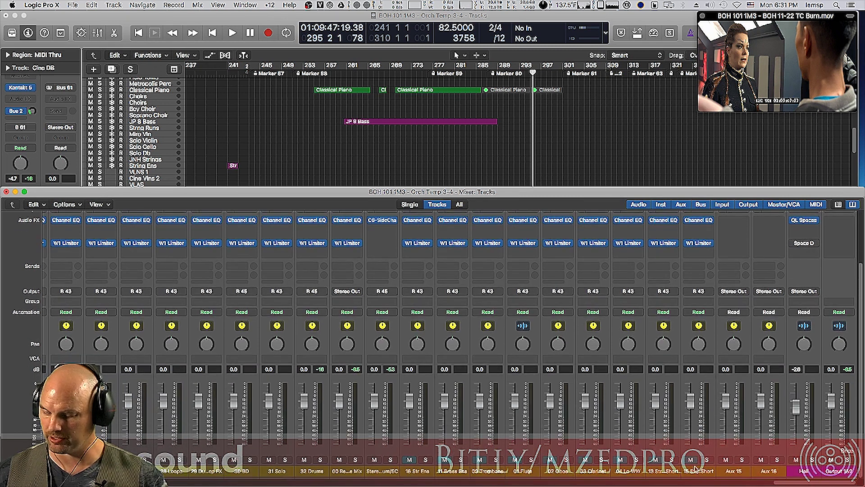
click(734, 471)
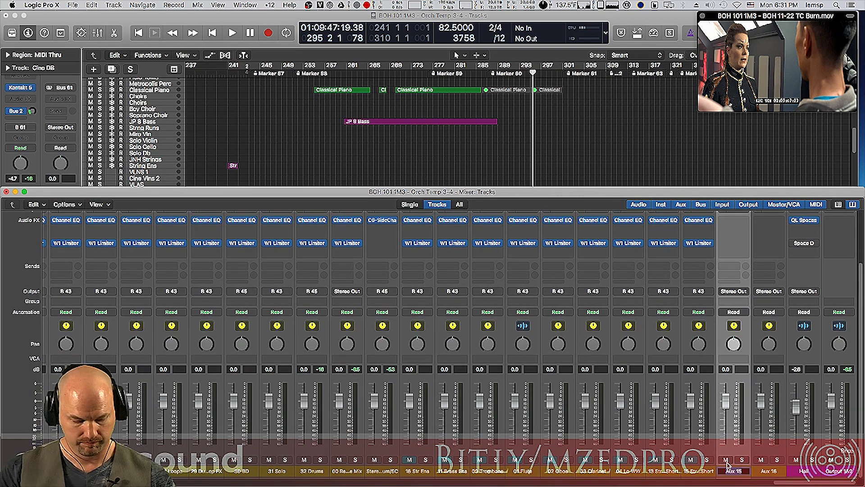
double_click(727, 465)
text(Hi Strings)
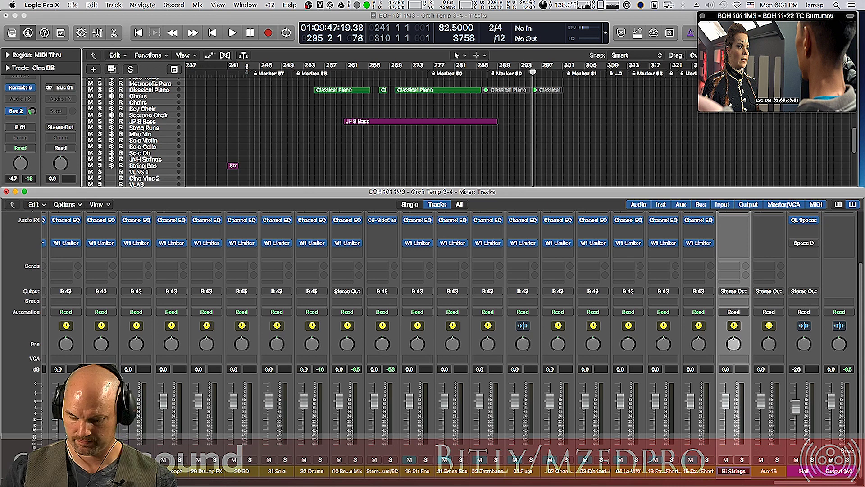
key(Return)
Start renaming the Aux 16 channel to 'Low Strings'
click(776, 473)
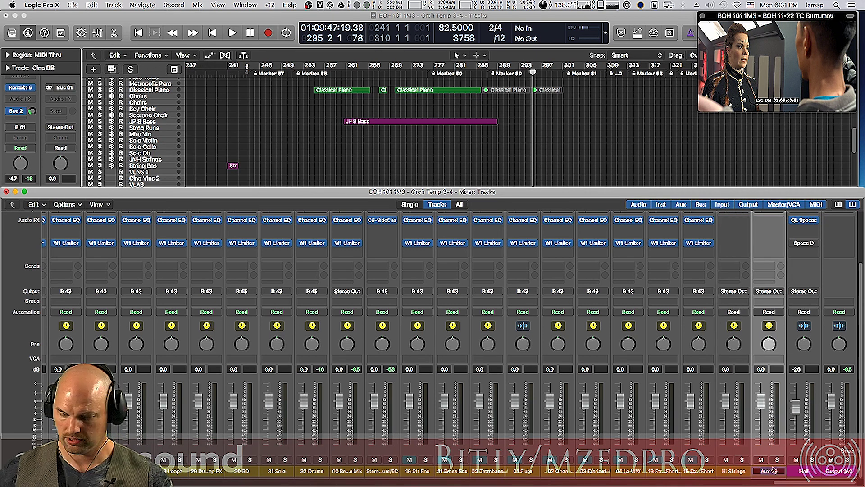
double_click(769, 471)
text(Low Strings)
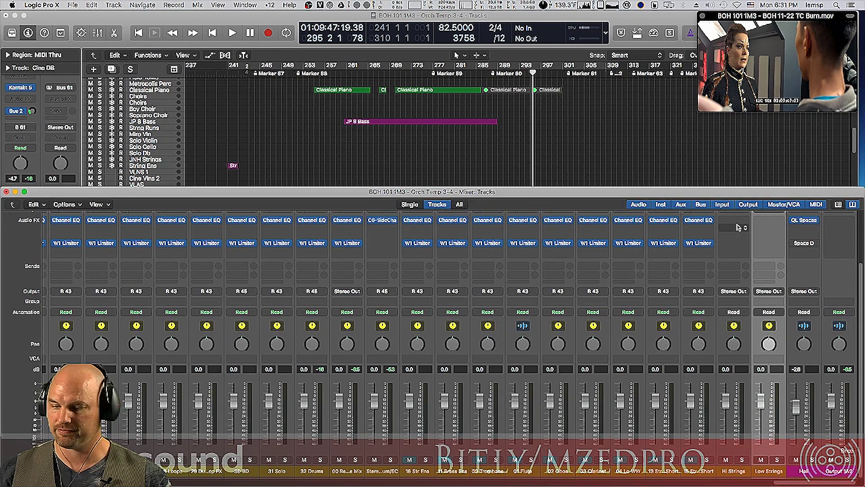
Complete the 'Low Strings' name on the Aux 16 channel
mouse_move(712, 222)
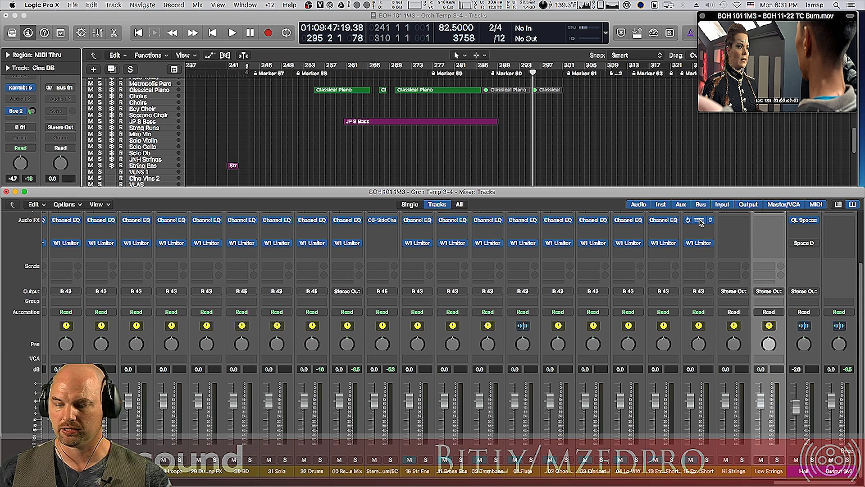
Copy the Channel EQ from 15 Str Lo Short onto the Hi Strings channel
click(699, 221)
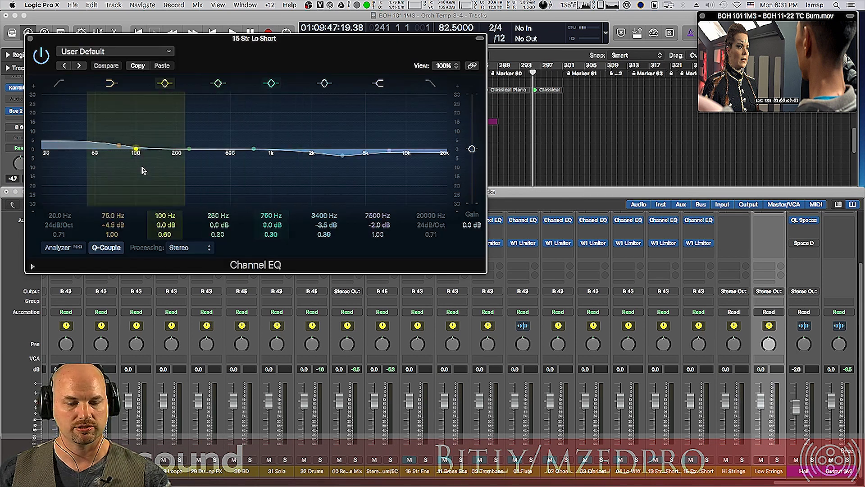
click(29, 40)
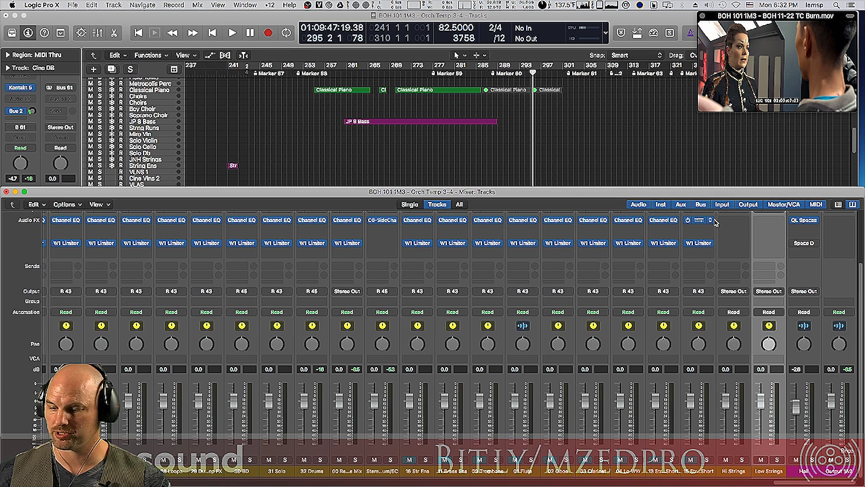
drag(715, 223, 766, 222)
Copy the W1 Limiter from 15 Str Lo Short onto Hi Strings and Low Strings
click(698, 242)
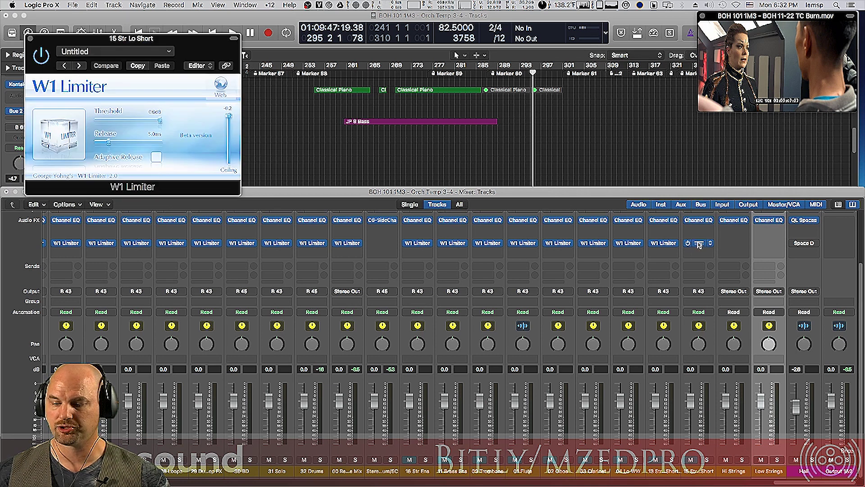
drag(57, 40, 456, 48)
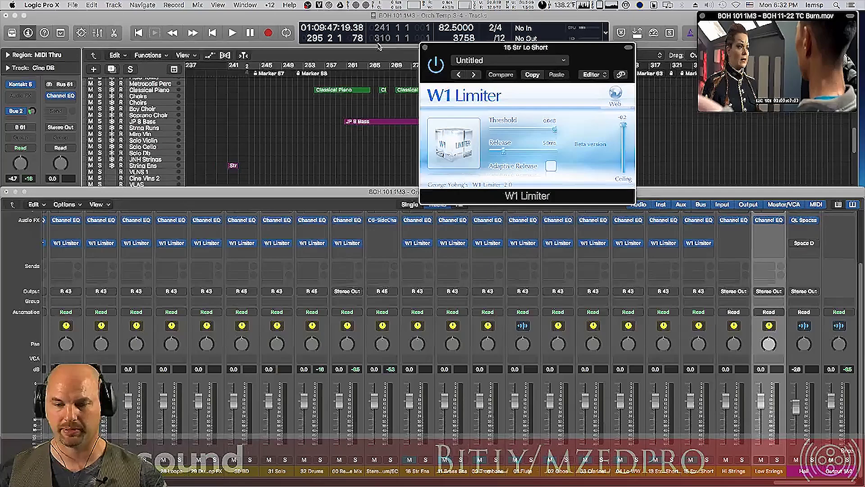
click(426, 50)
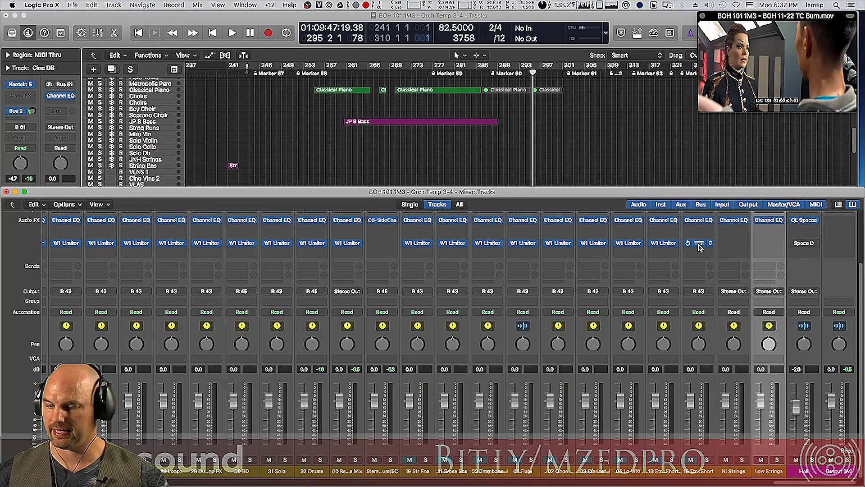
drag(699, 243, 768, 243)
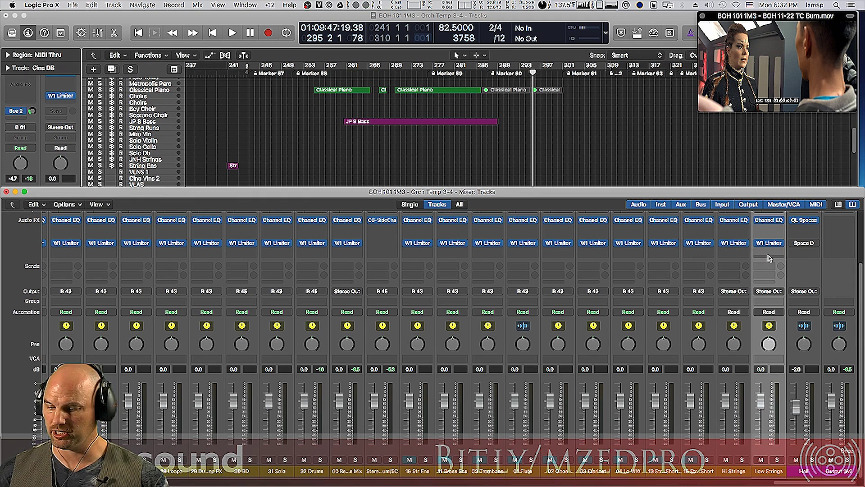
click(500, 79)
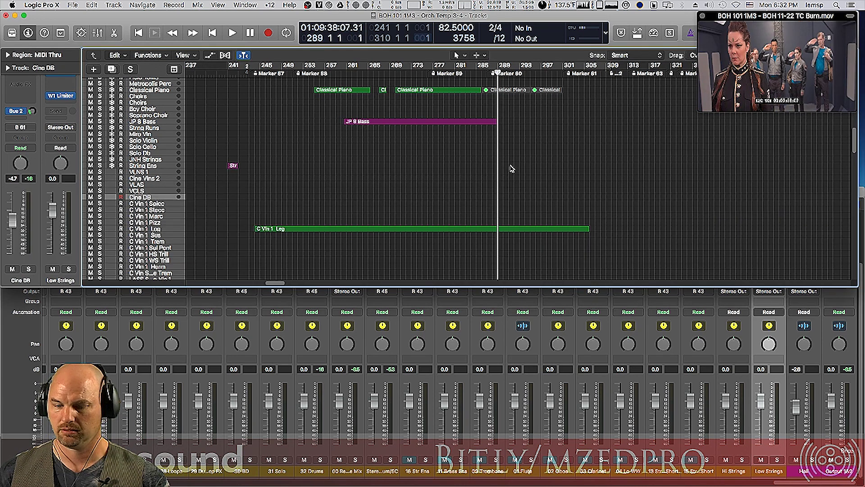
key(space)
click(776, 333)
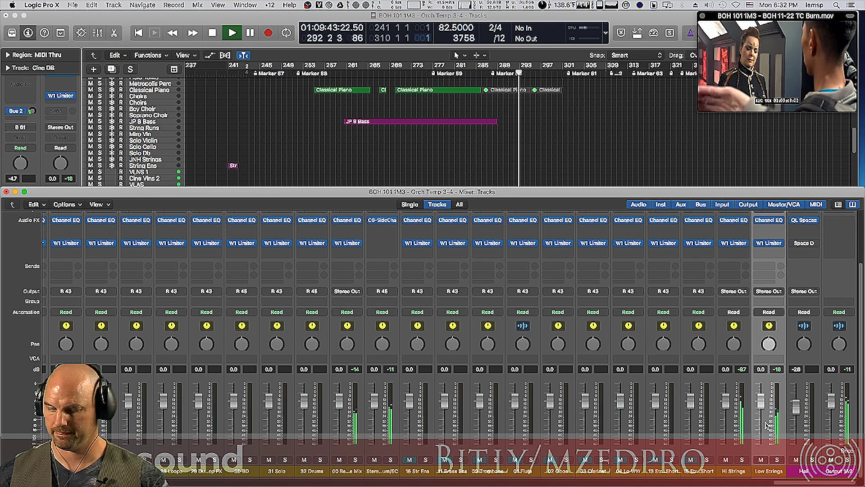
click(741, 459)
key(s)
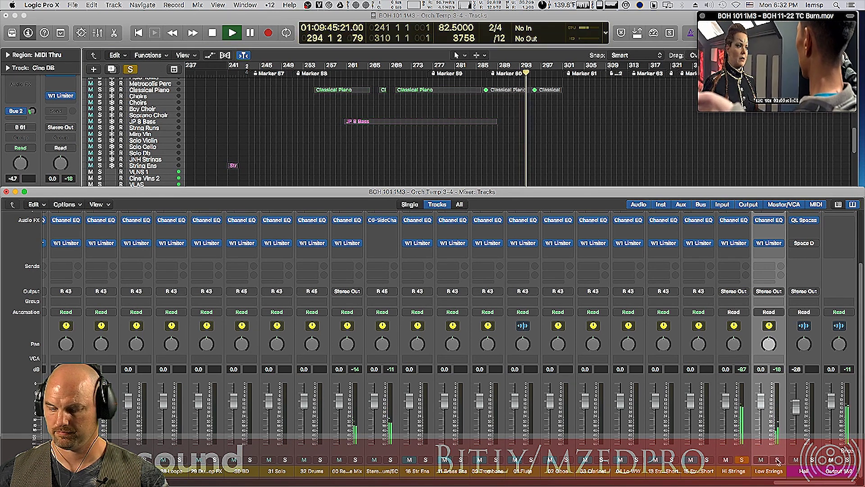
key(s)
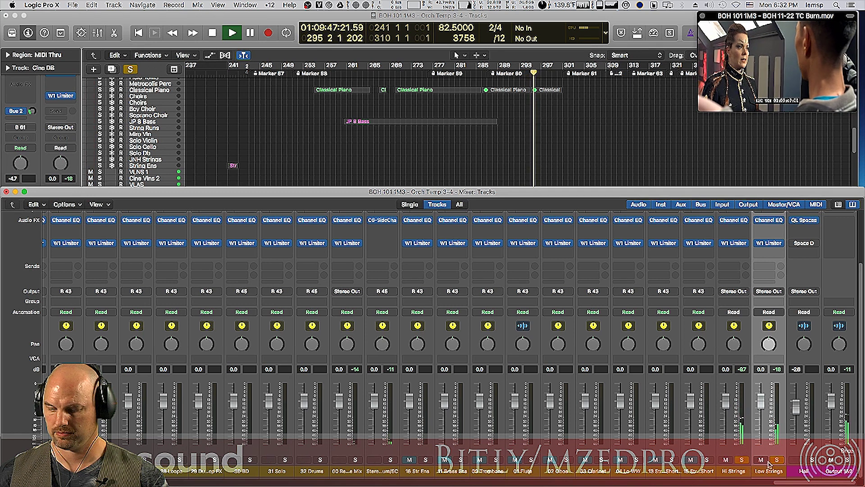
key(space)
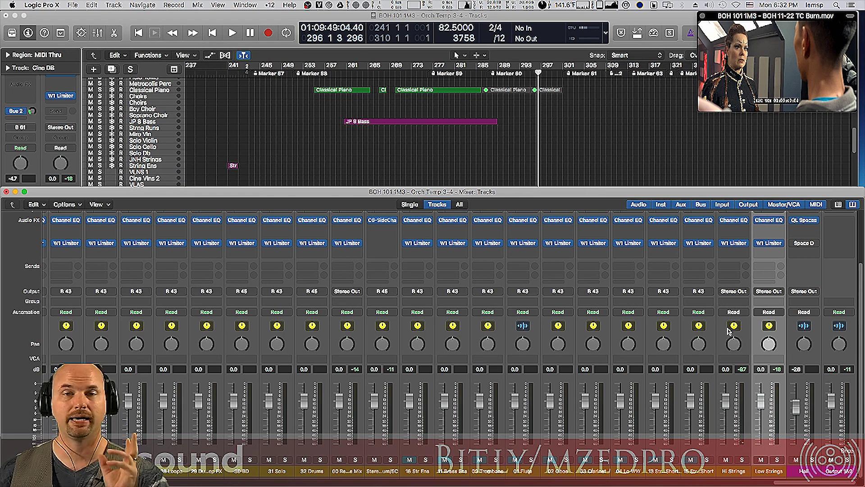
Route the Hi Strings output to Bus 64
click(734, 292)
mouse_move(754, 330)
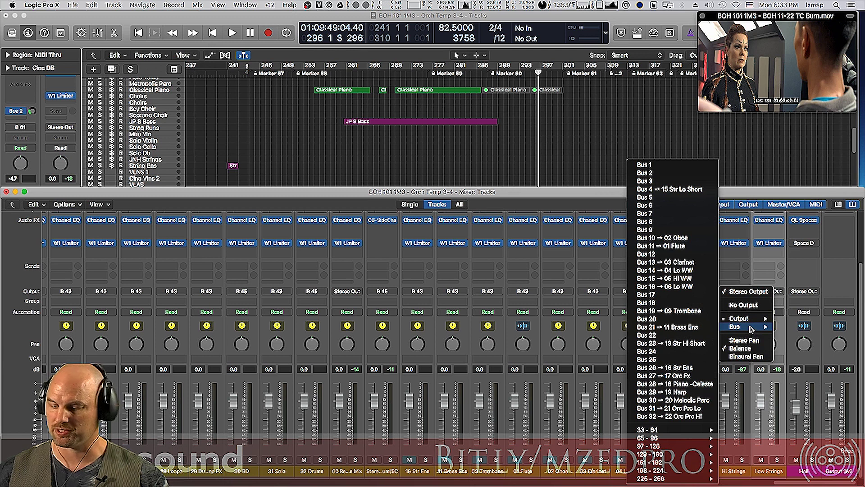
mouse_move(689, 434)
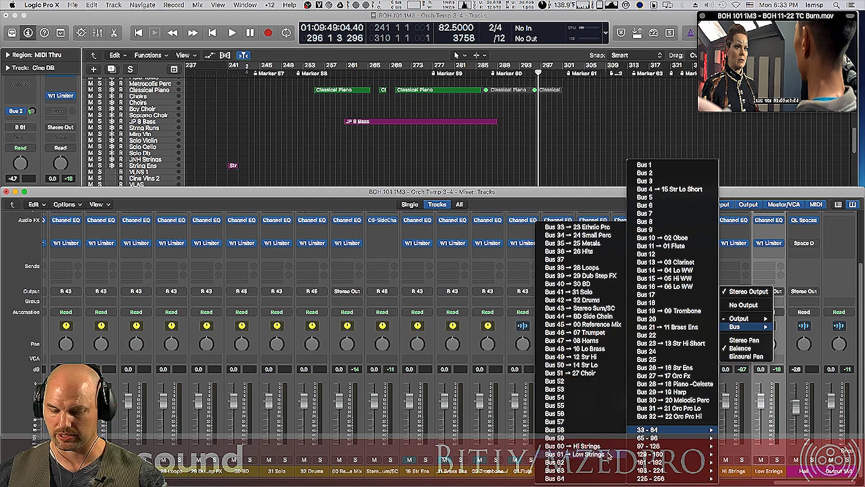
click(609, 479)
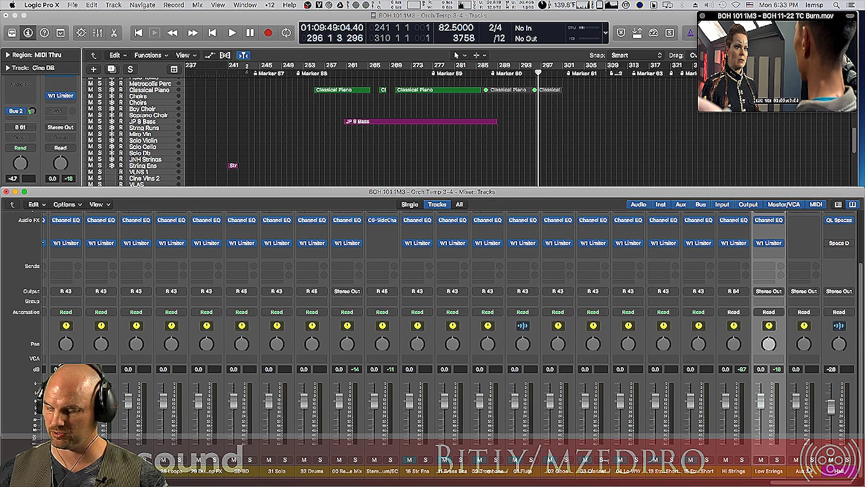
Rename the Aux 34 channel to 'Reference Output'
scroll(808, 230, up, 2)
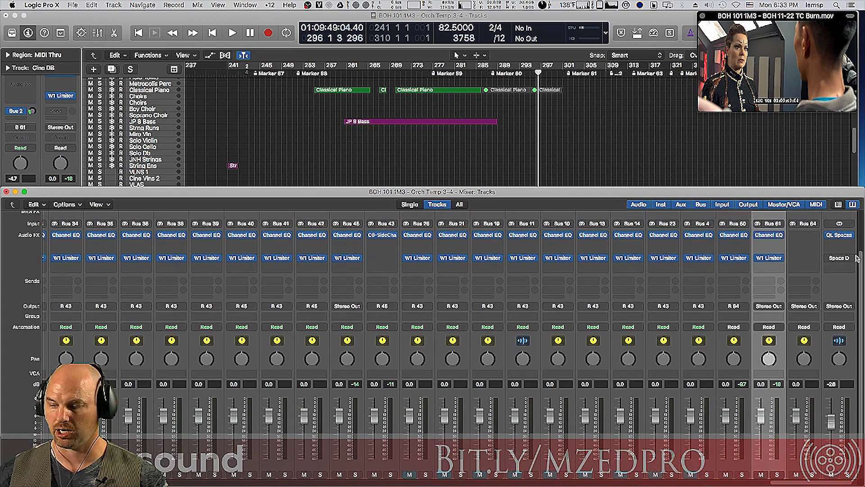
drag(859, 262, 861, 285)
click(810, 470)
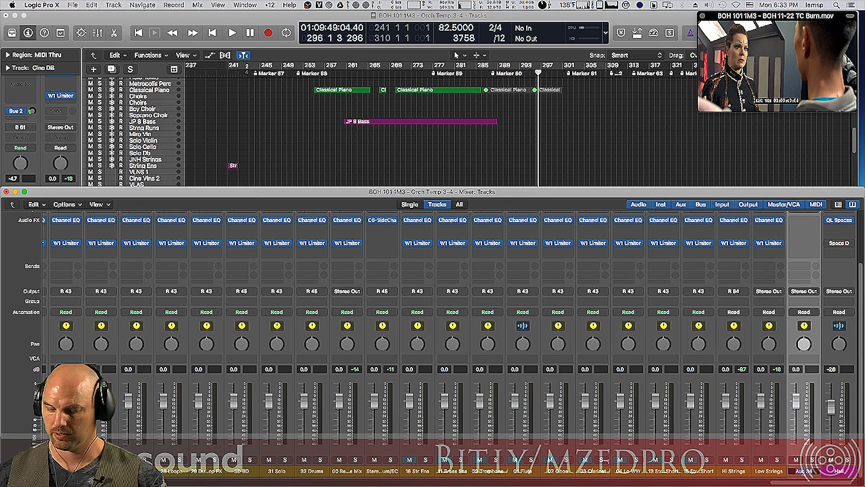
text(Outpu)
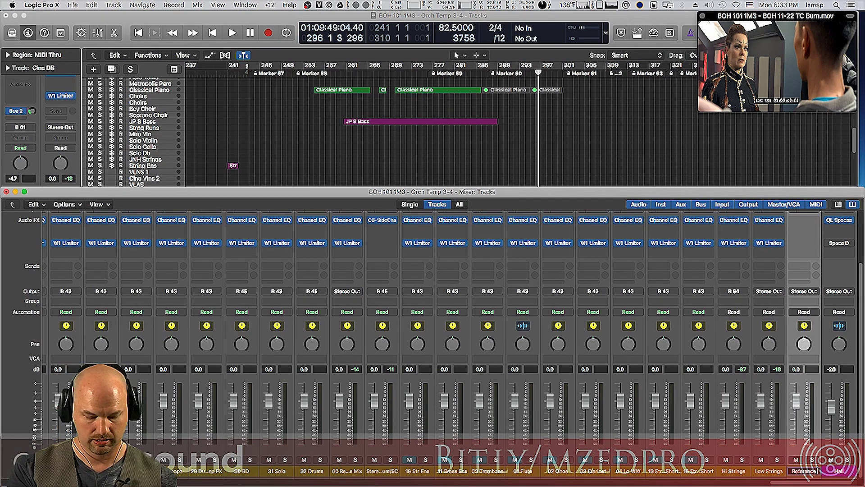
text(t)
key(Return)
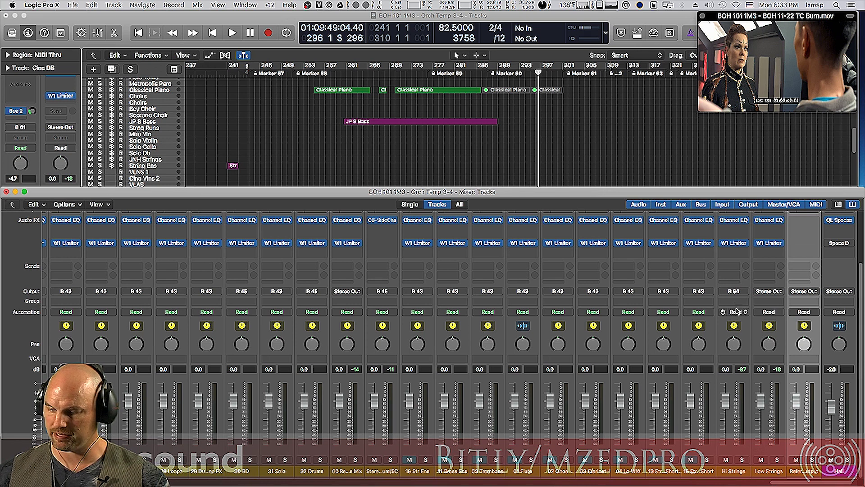
Route Low Strings to Bus 64 (Reference Output) and play briefly to check
click(763, 293)
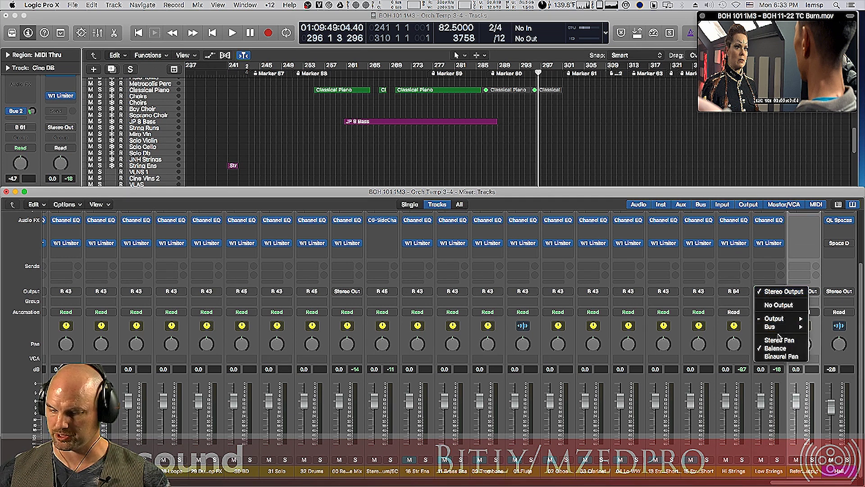
mouse_move(782, 327)
mouse_move(710, 431)
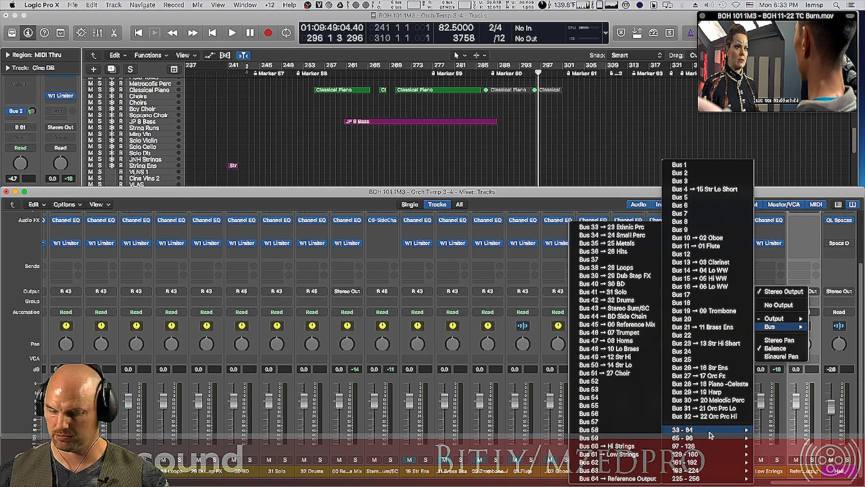
click(638, 480)
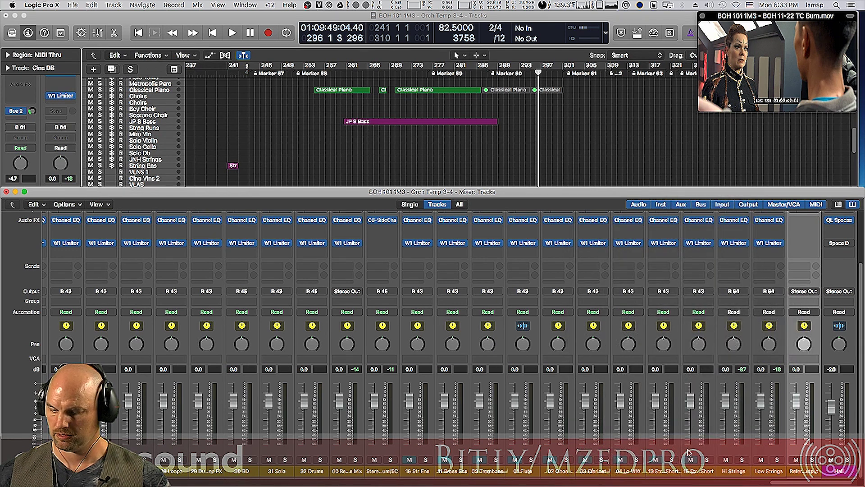
key(space)
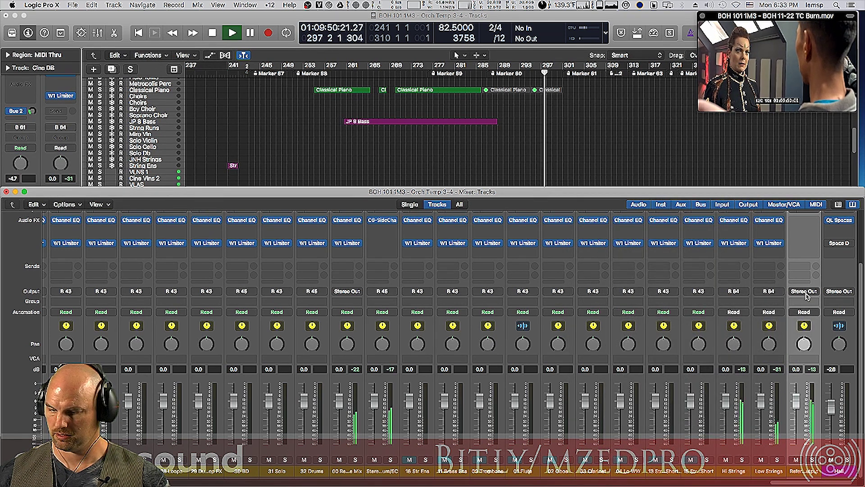
key(space)
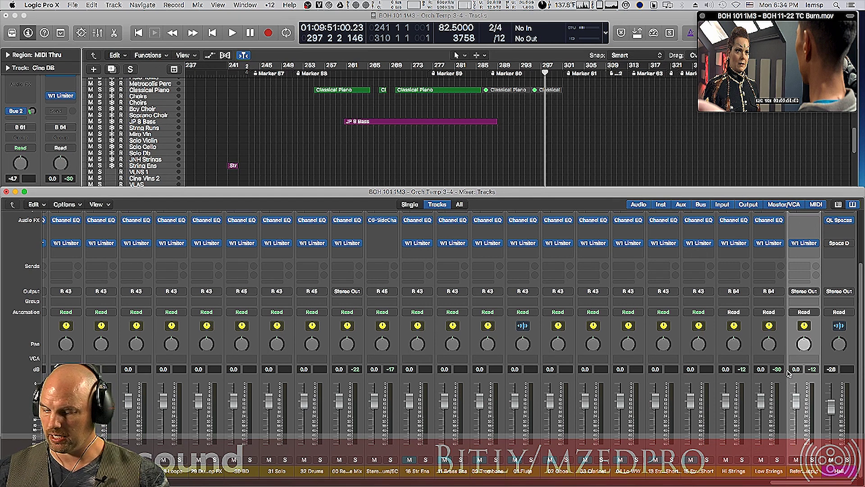
click(615, 143)
Route the Cap Wood track's output to Bus 62
drag(855, 146, 827, 225)
scroll(826, 226, up, 1)
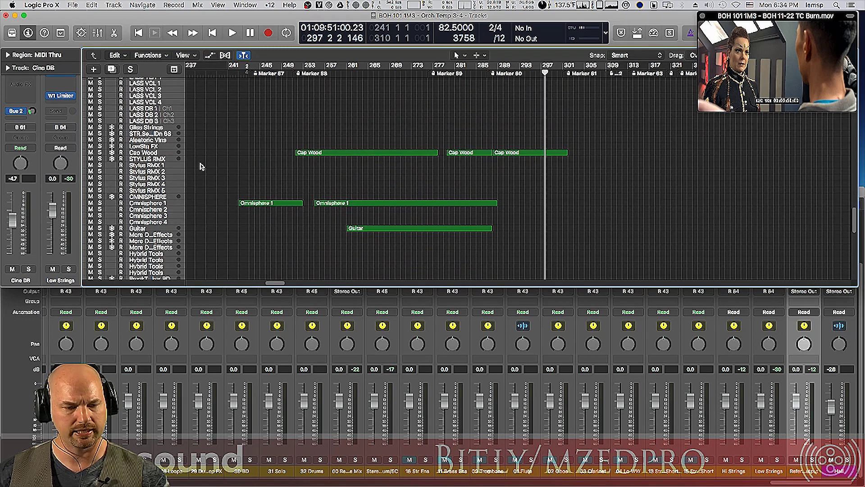
click(156, 154)
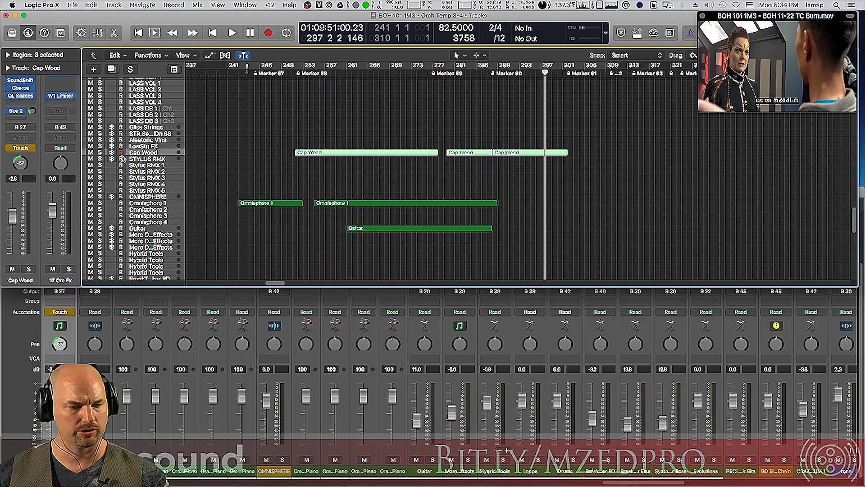
click(32, 128)
mouse_move(27, 162)
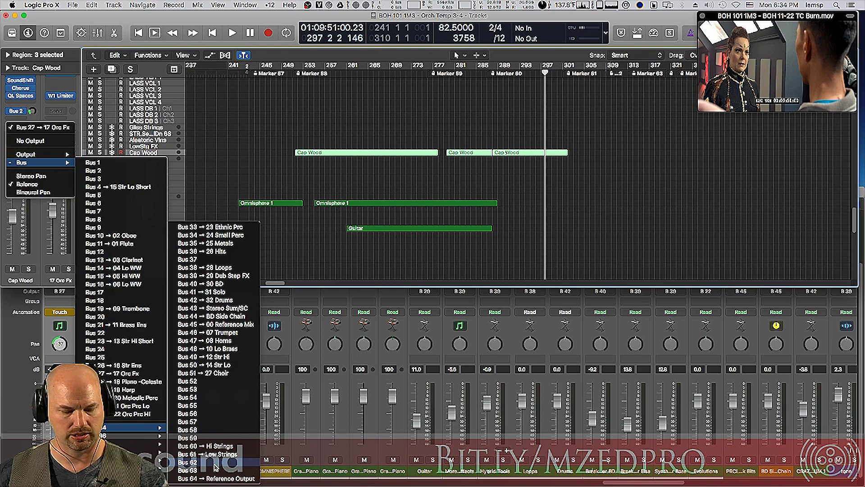
click(215, 458)
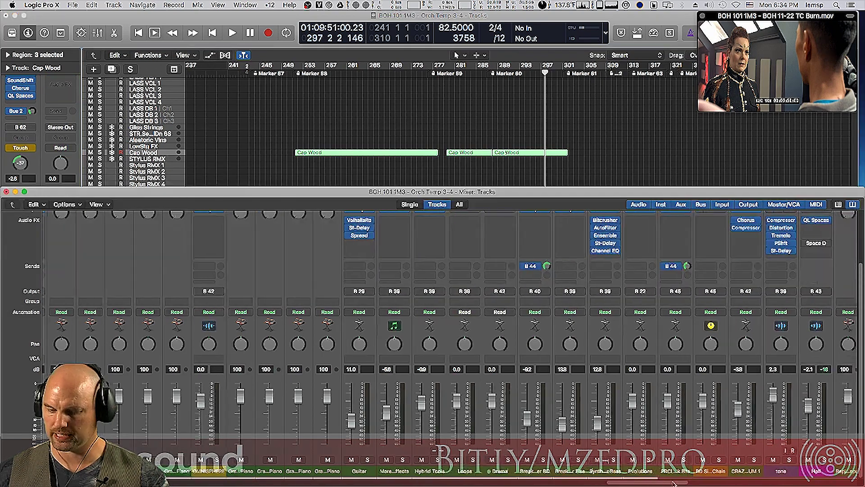
In the Mixer, copy the Channel EQ and W1 Limiter onto the Bus 62 aux
key(super+2)
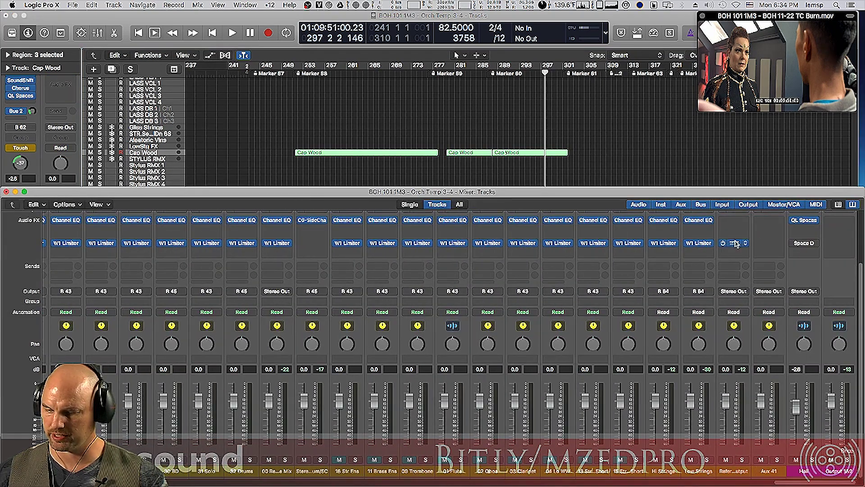
scroll(838, 293, up, 2)
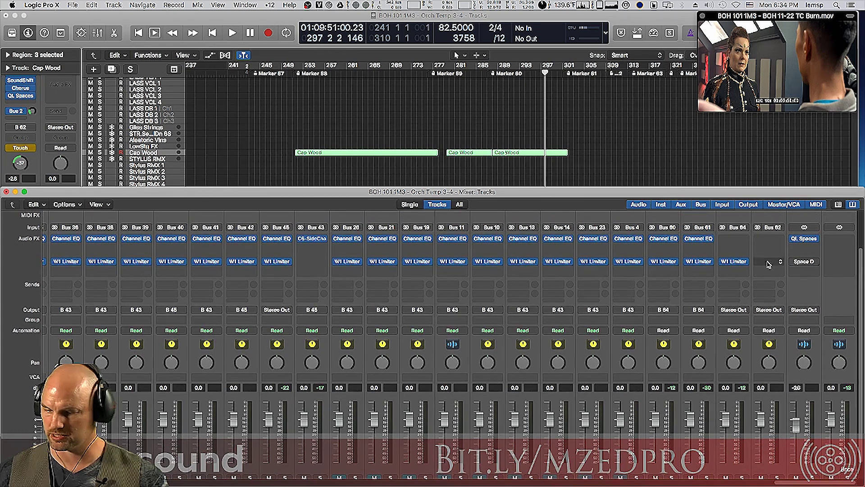
drag(699, 238, 769, 263)
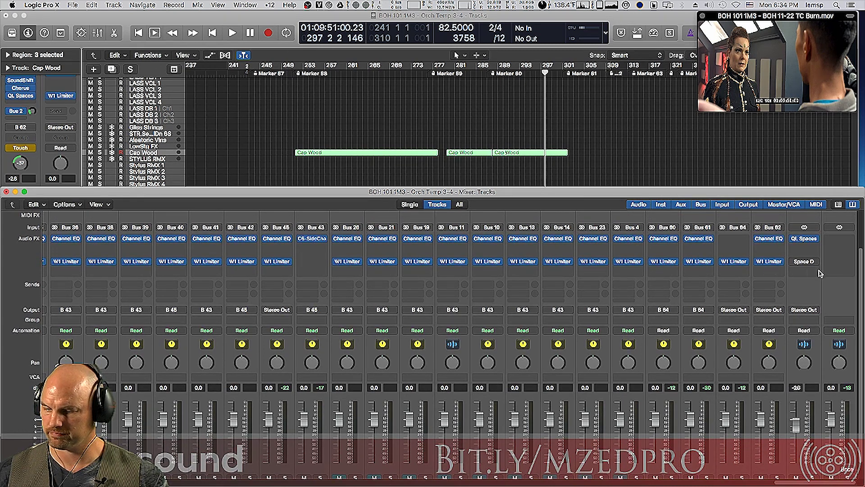
scroll(859, 270, down, 2)
scroll(858, 287, up, 2)
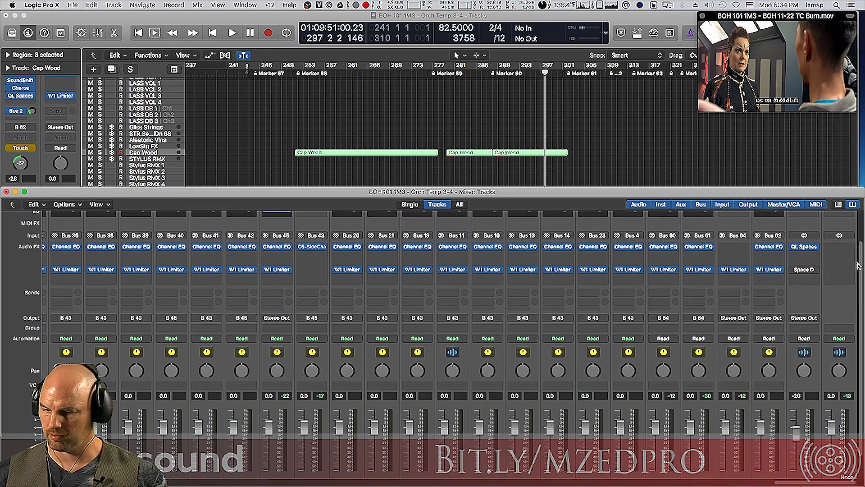
Route the Bus 62 aux output into Reference Output on Bus 64
click(768, 317)
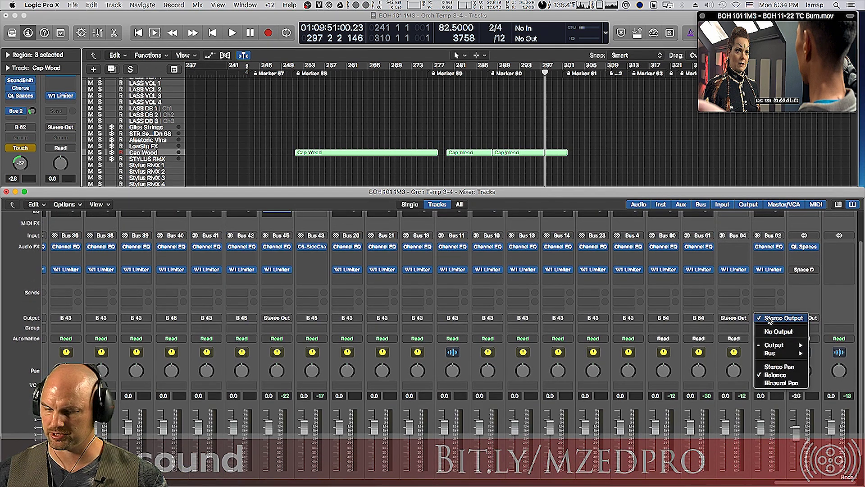
mouse_move(774, 353)
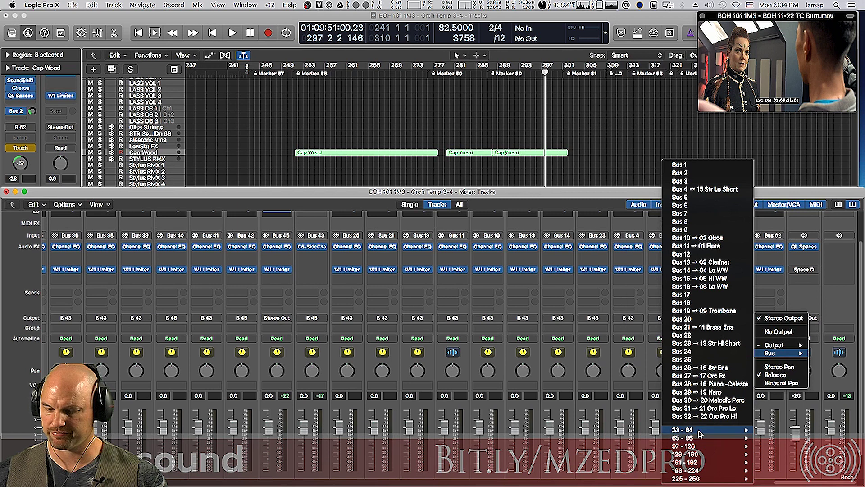
mouse_move(700, 432)
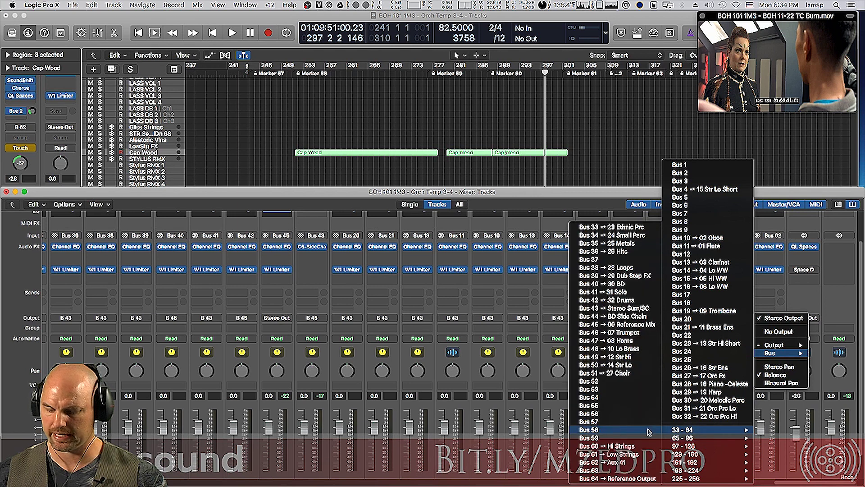
click(649, 479)
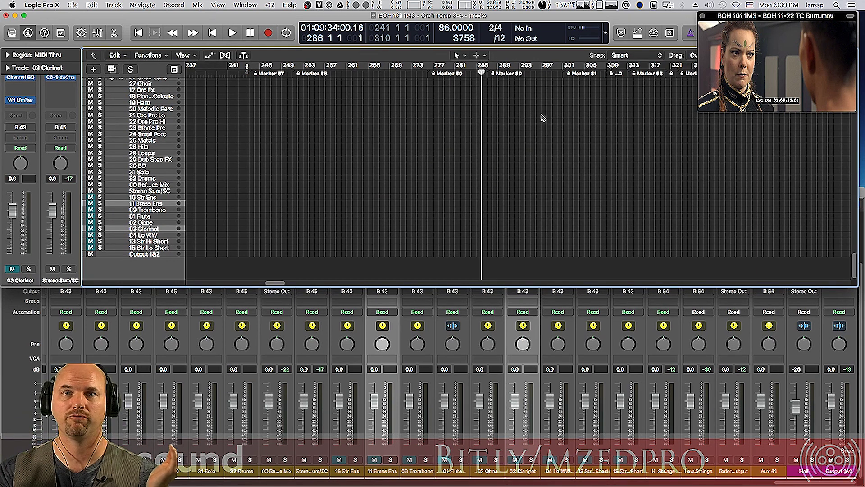
click(85, 5)
mouse_move(72, 5)
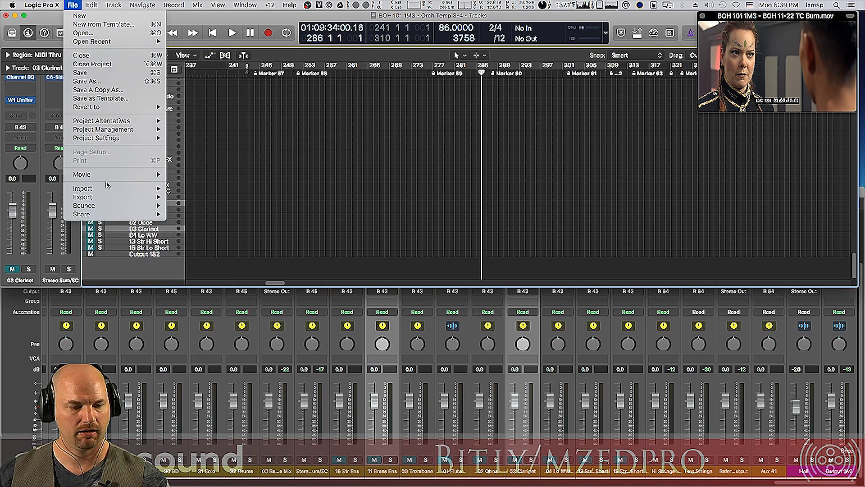
mouse_move(117, 200)
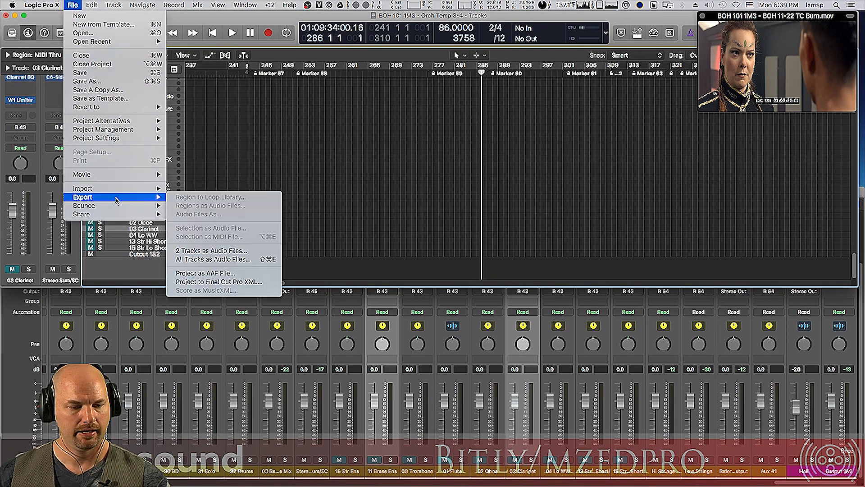
click(242, 252)
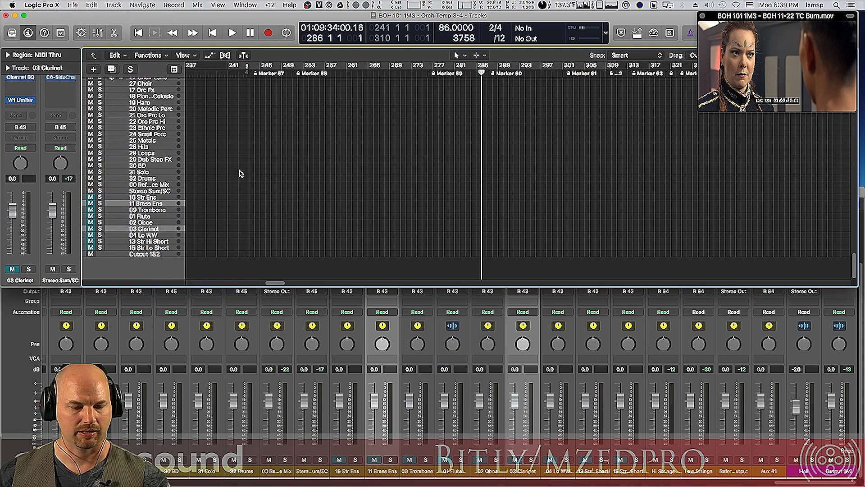
click(148, 171)
shift+click(152, 109)
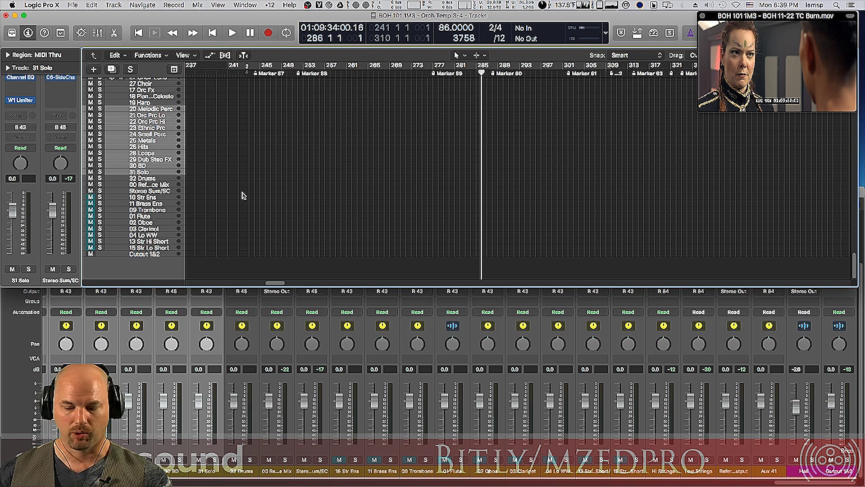
Rename the Aux 41 channel to 'Cptn Wood Flute'
key(super+2)
click(699, 473)
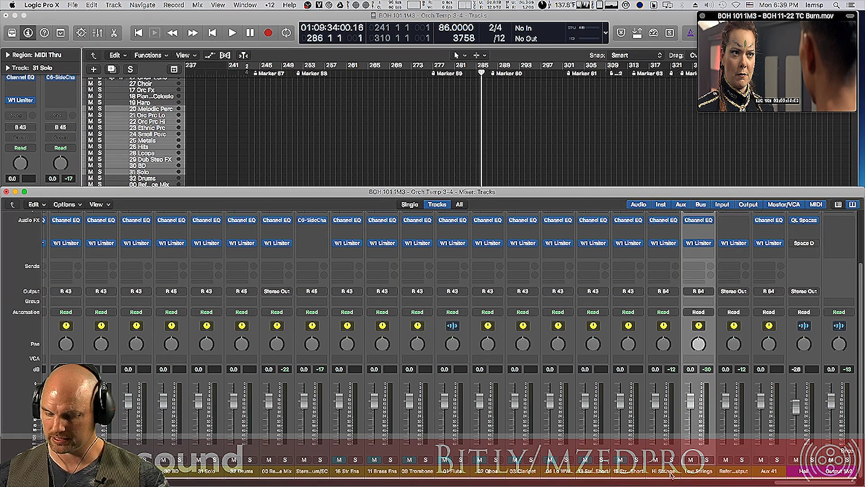
click(664, 476)
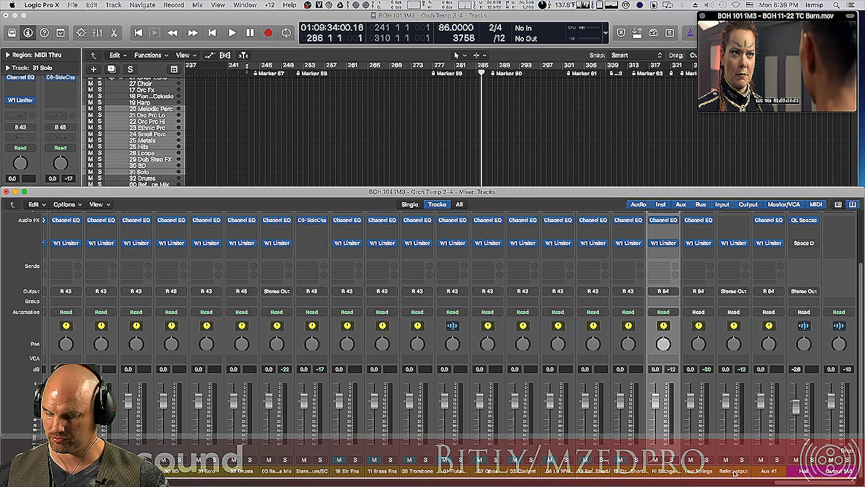
shift+click(734, 473)
click(762, 471)
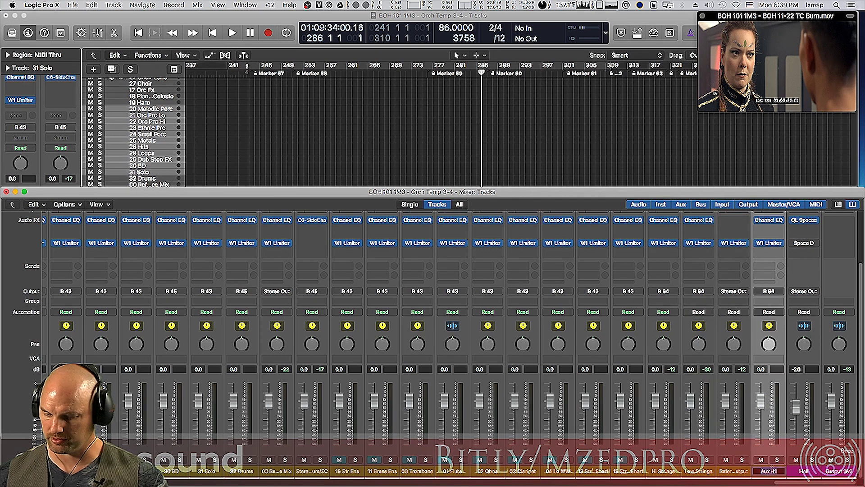
double_click(769, 471)
text(Ca)
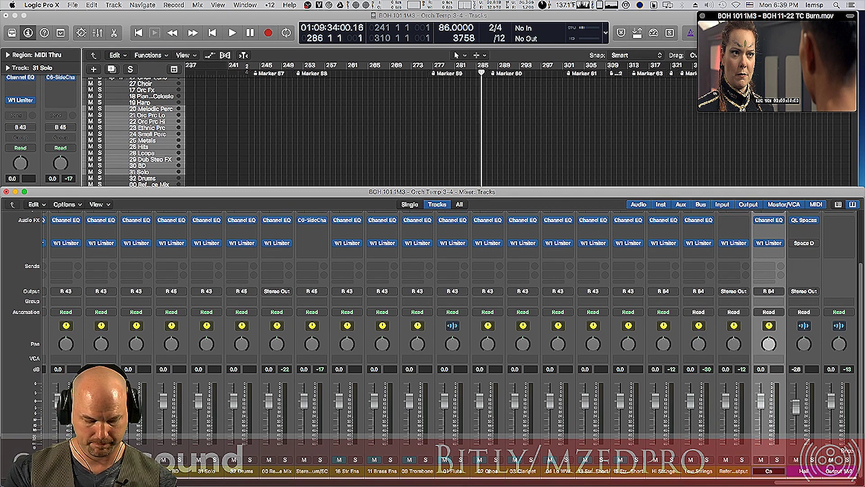
key(BackSpace)
key(BackSpace)
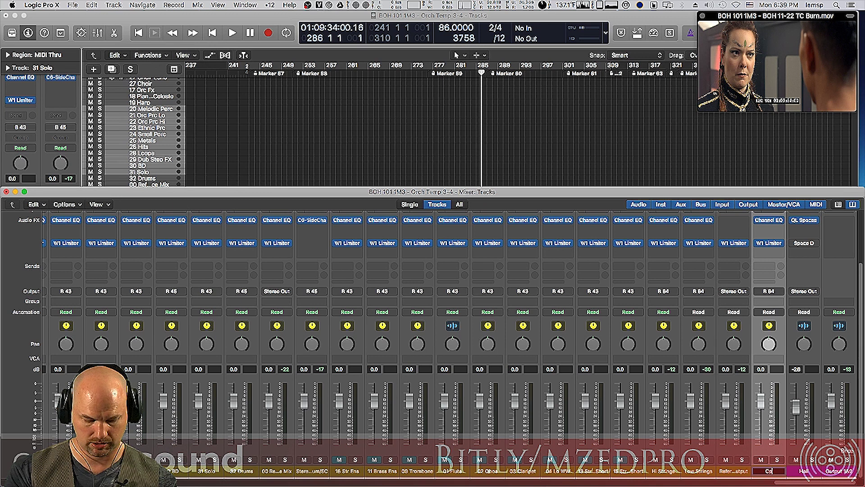
text(ptn Wood)
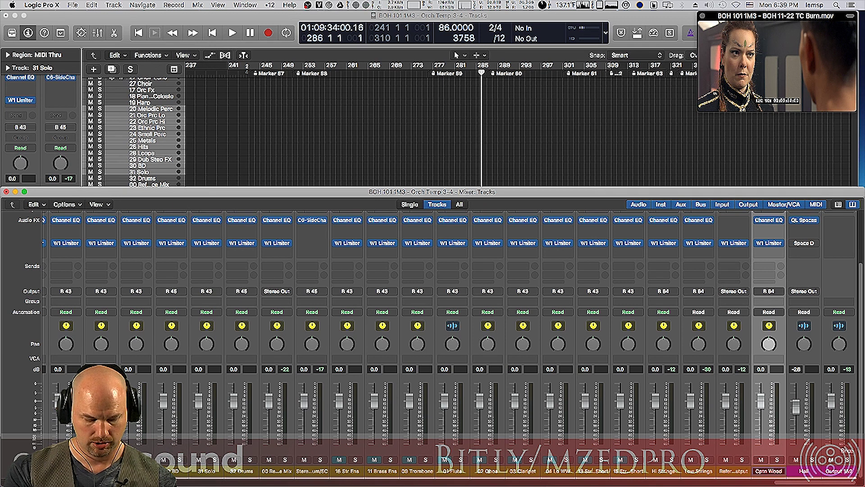
text(Flute)
key(Return)
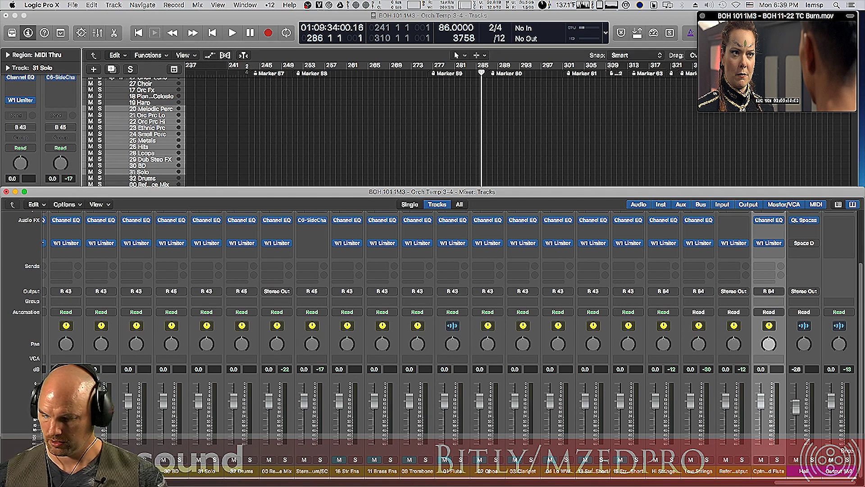
Create tracks for the Hi Strings, Low Strings, Reference Output and Cptn Wood Flute strips
shift+click(736, 471)
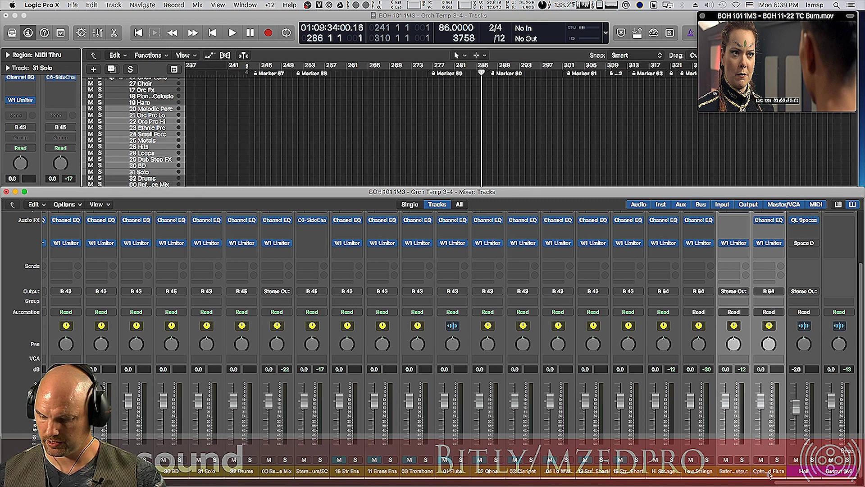
click(658, 471)
shift+click(775, 472)
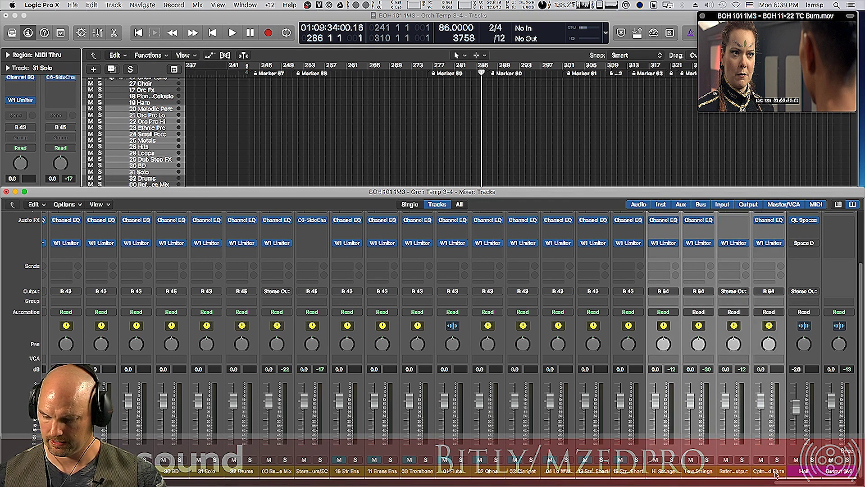
right_click(769, 474)
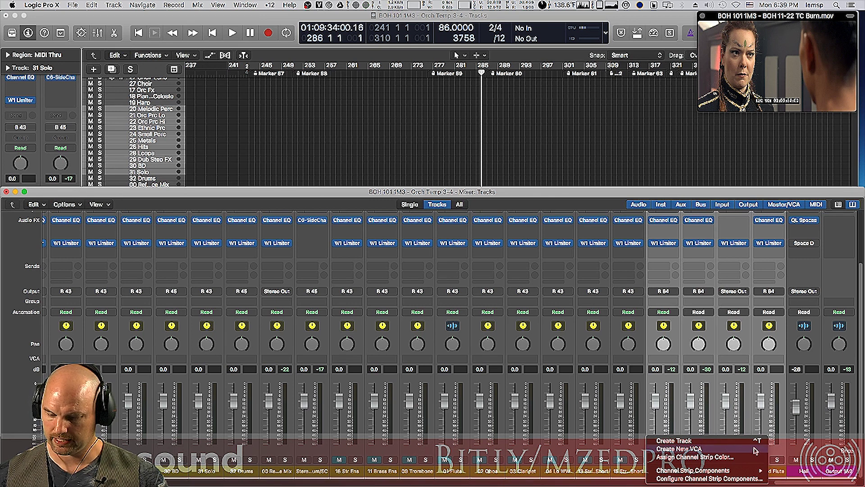
click(759, 443)
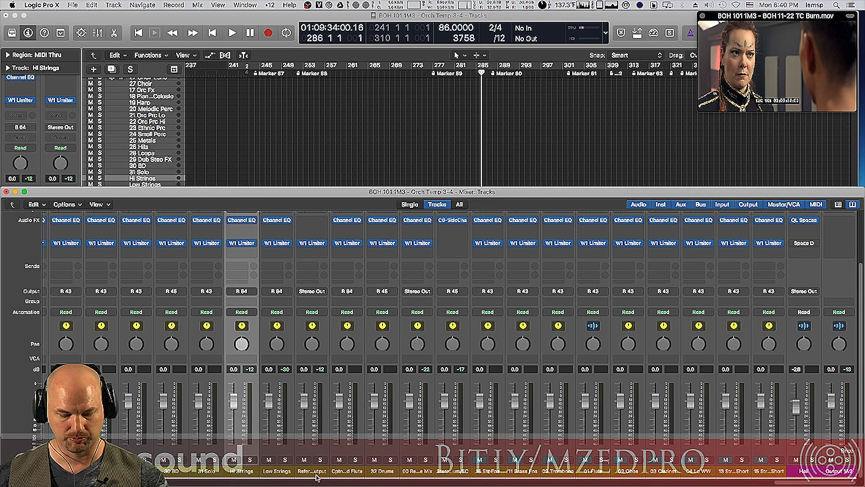
shift+click(355, 477)
Move the Reference Output track below Stereo Sum/SC in the track list
click(273, 162)
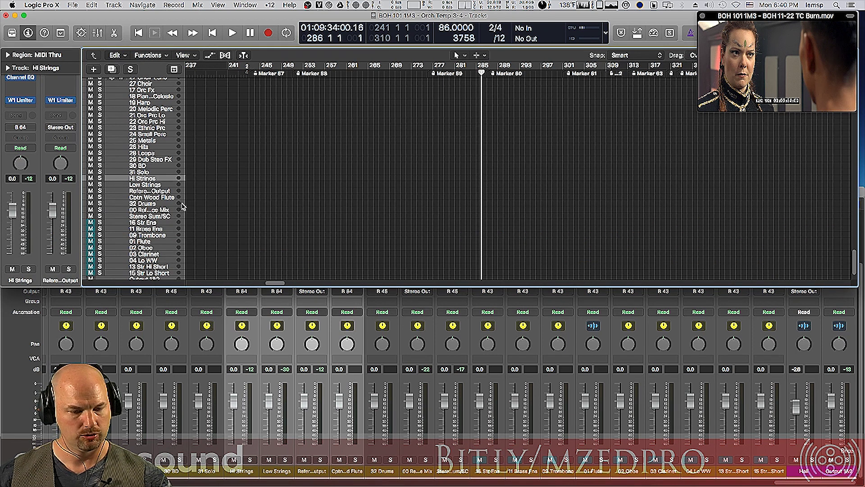
click(163, 197)
drag(161, 191, 166, 234)
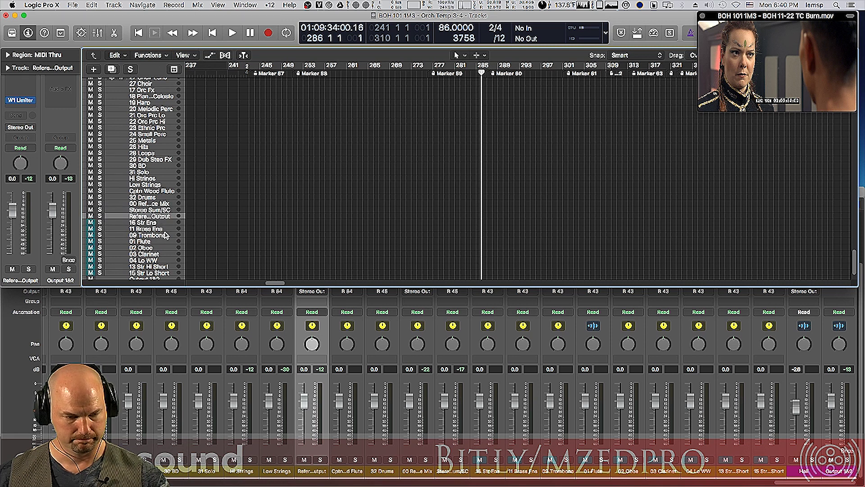
Move Hi Strings, Low Strings and Cptn Wood Flute to sit directly below Stereo Sum/SC
click(153, 194)
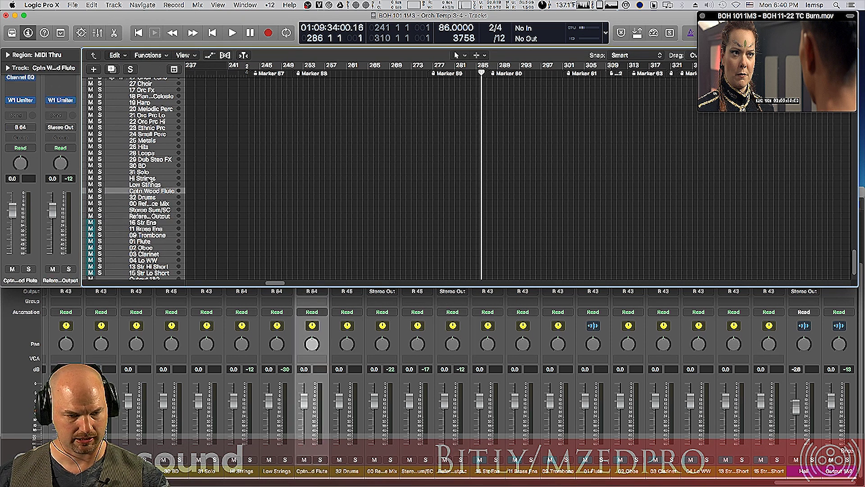
shift+click(151, 181)
drag(153, 194, 156, 212)
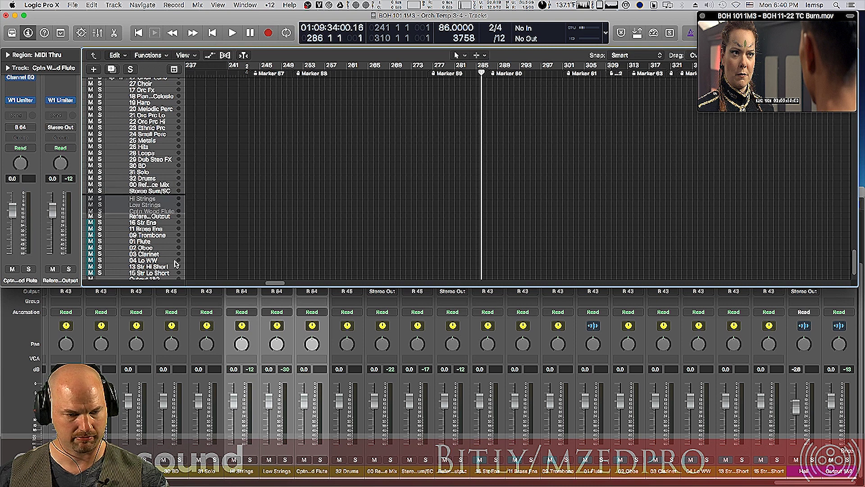
drag(176, 264, 178, 264)
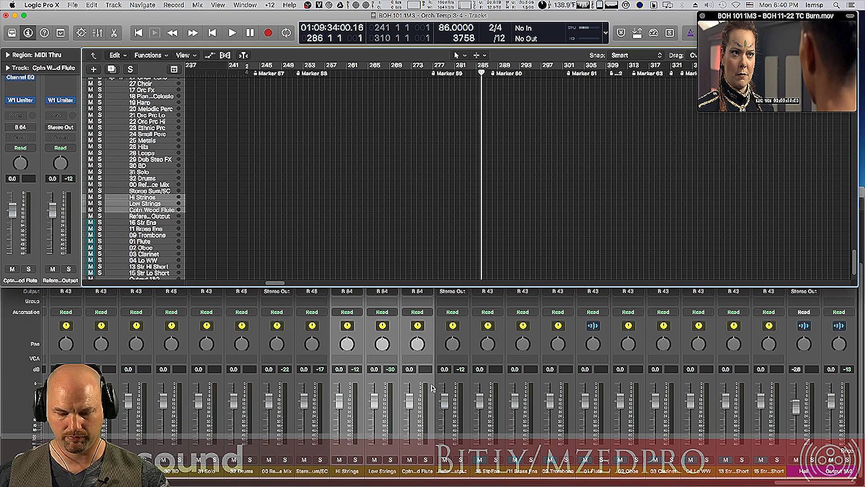
Add the Reference Output strip to the stem selection in the mixer window
key(super+2)
shift+click(458, 473)
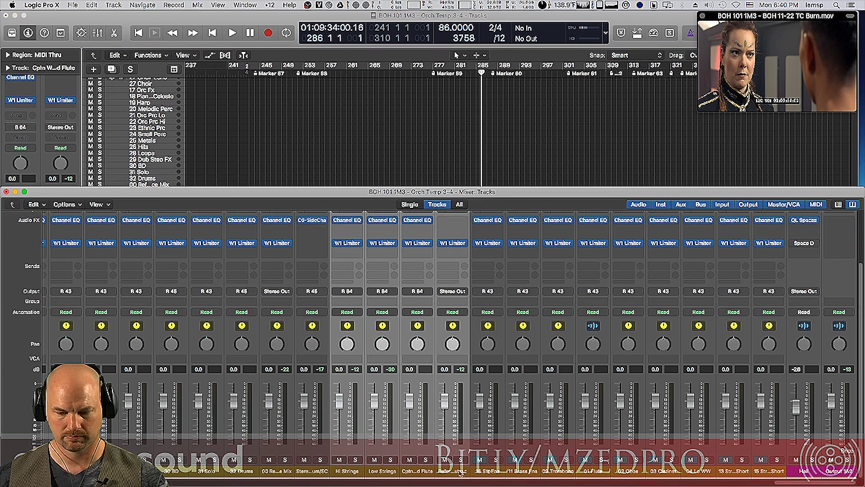
key(super+2)
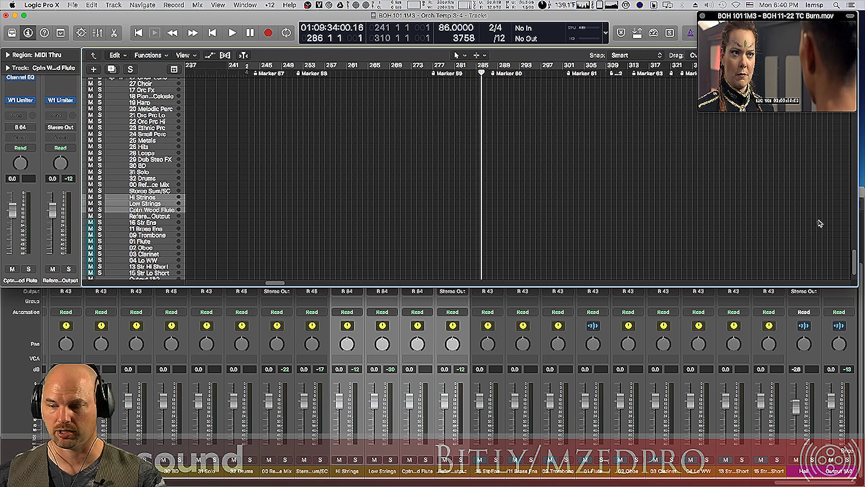
key(ctrl+c)
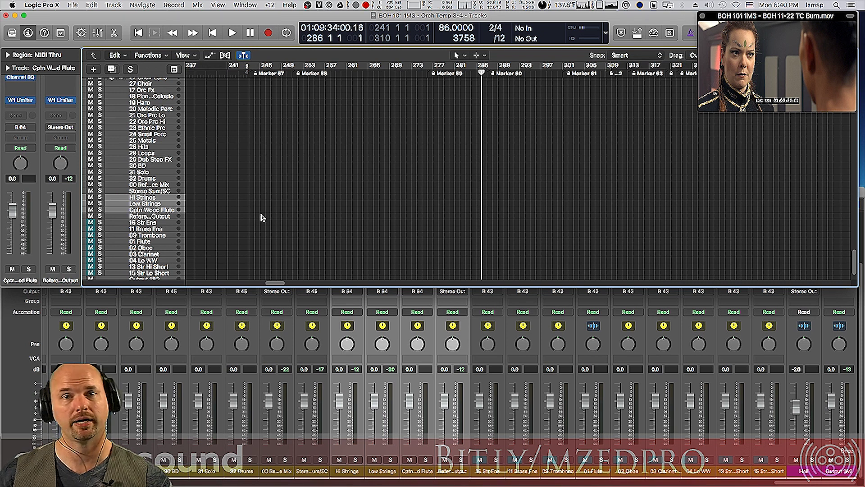
Create an empty region on Hi Strings at bar 287, lengthened to about bar 295
key(t)
key(Escape)
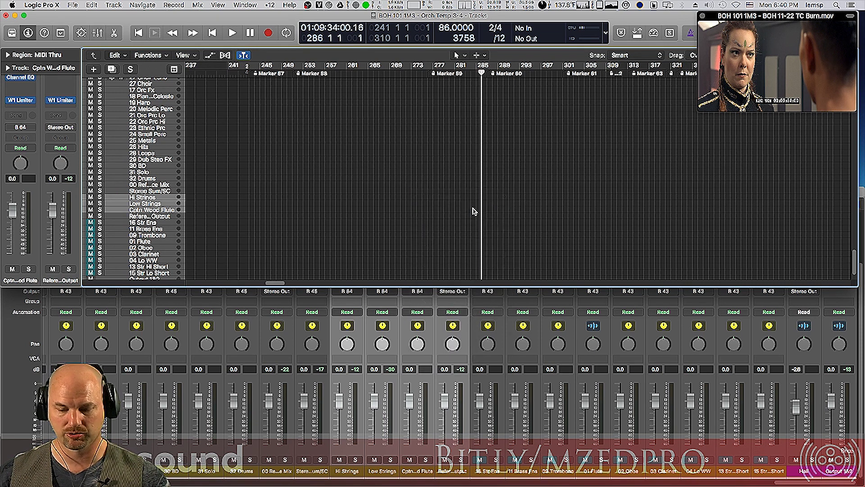
key(super+Right)
key(super+Right)
key(super+Right)
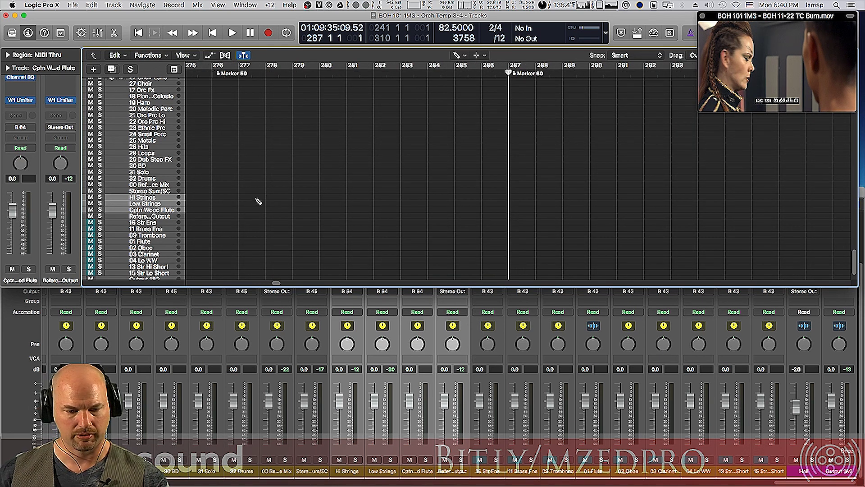
click(516, 200)
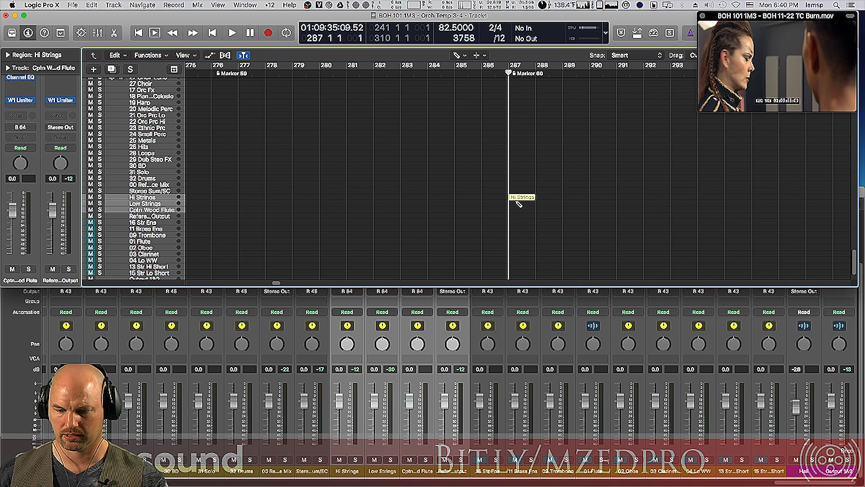
drag(536, 199, 734, 197)
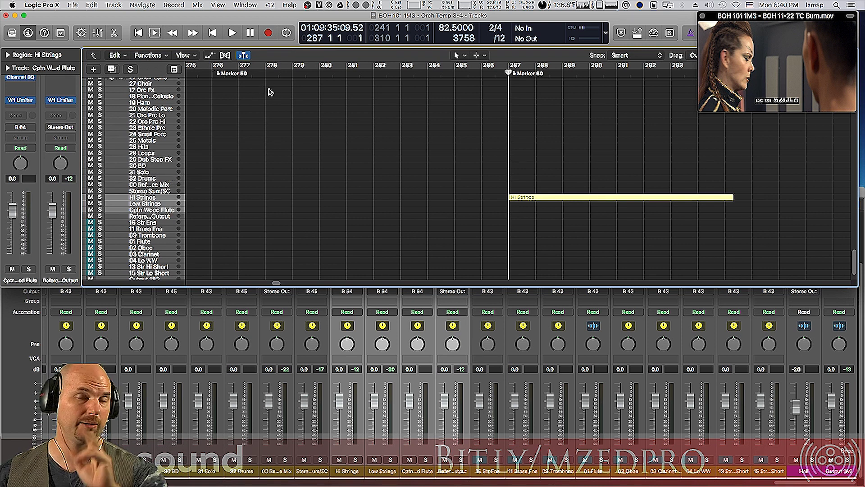
Draw bar-287 regions on Low Strings, Cptn Wood Flute and Reference Output, matching the Hi Strings length
key(t)
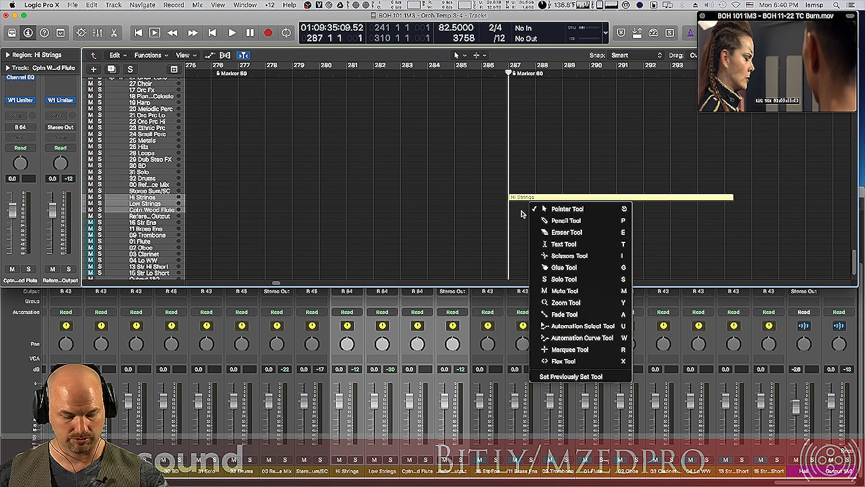
key(p)
click(519, 204)
click(519, 210)
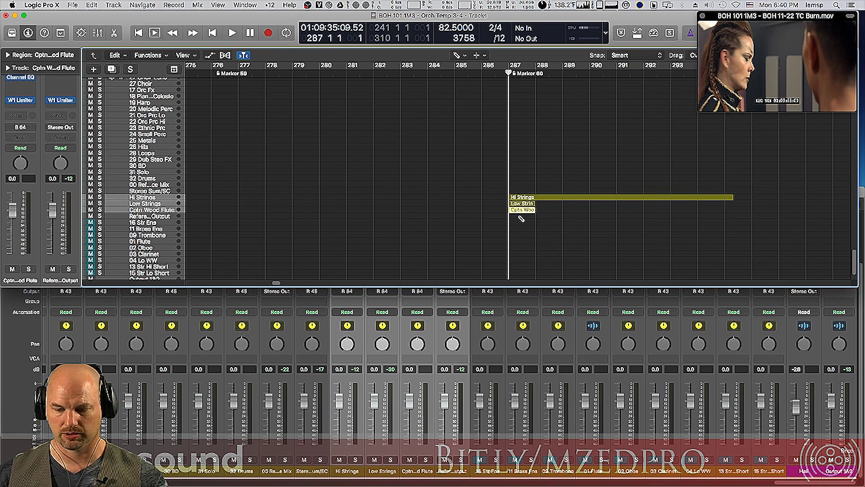
click(519, 216)
key(t)
key(t)
shift+click(524, 217)
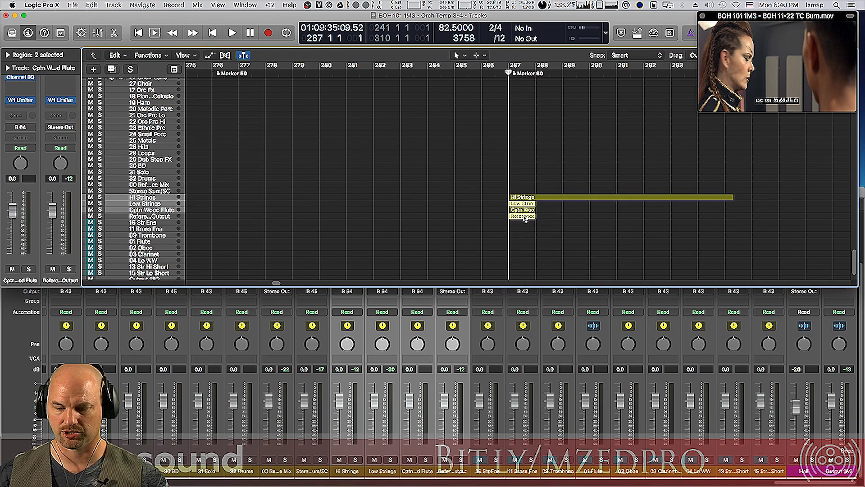
shift+click(530, 204)
drag(535, 204, 733, 202)
Zoom out and select all four stem regions for export
key(super+Left)
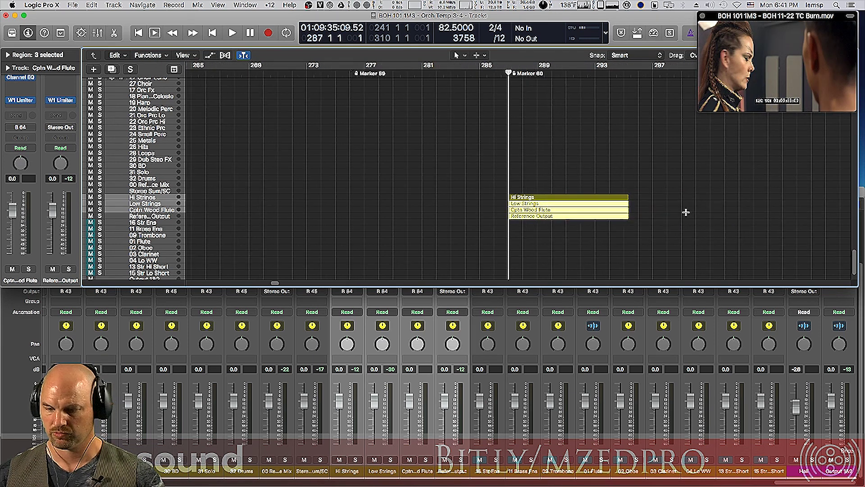
key(super+Left)
drag(560, 192, 596, 199)
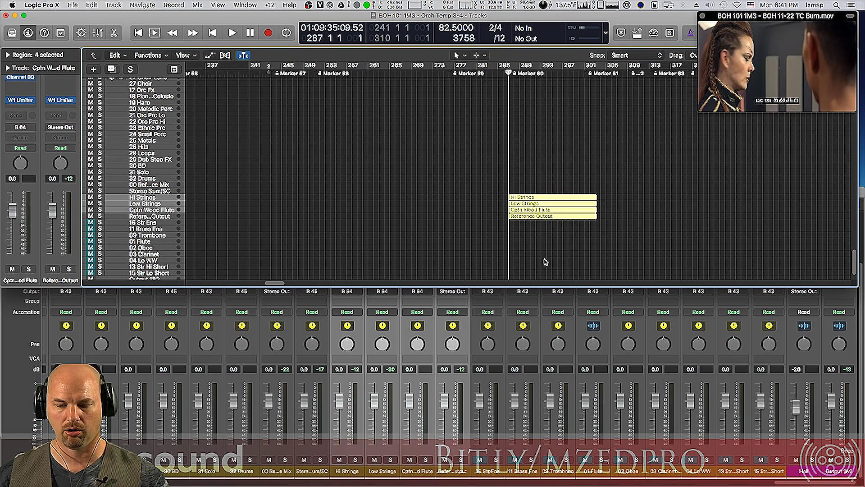
click(73, 5)
Export the four regions as audio files in 24-bit AIFF format
mouse_move(116, 198)
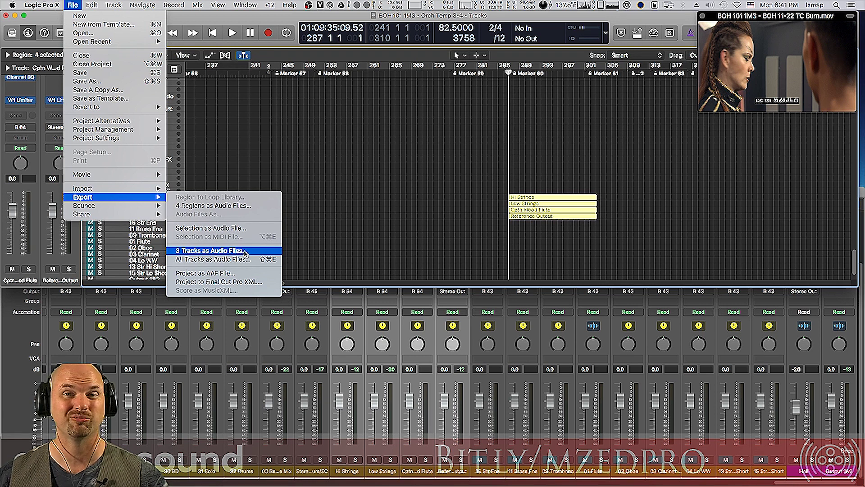
click(250, 207)
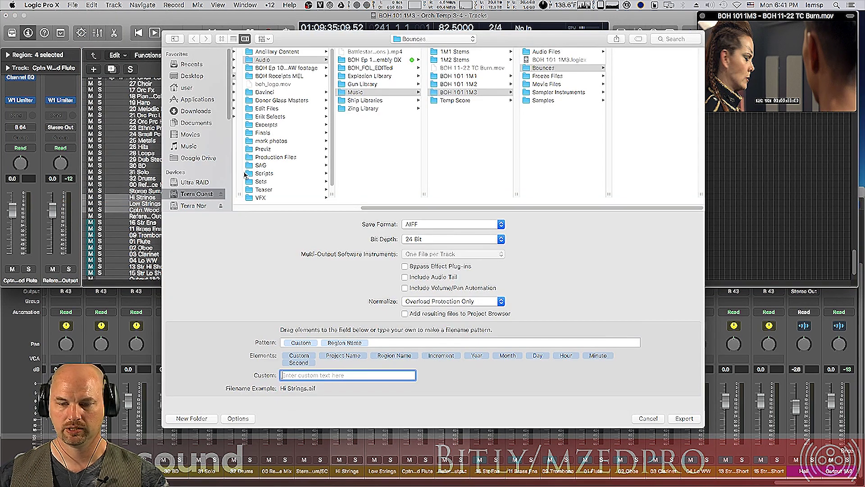
click(457, 223)
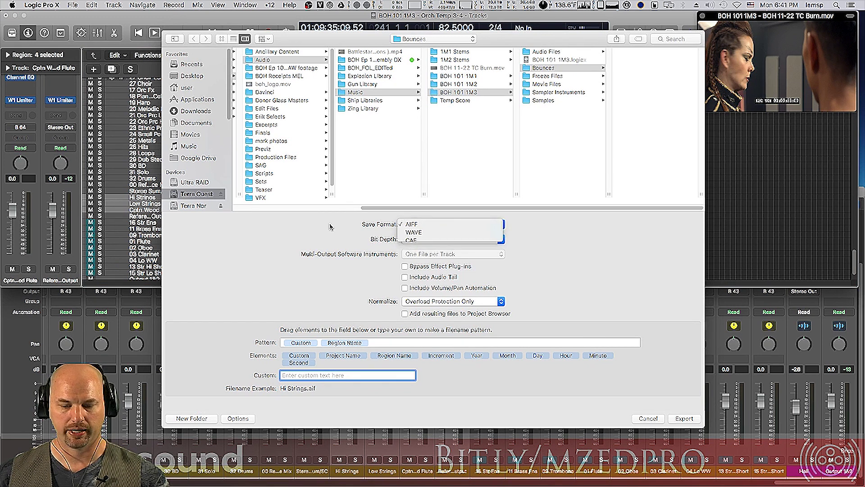
click(328, 226)
click(444, 239)
click(444, 243)
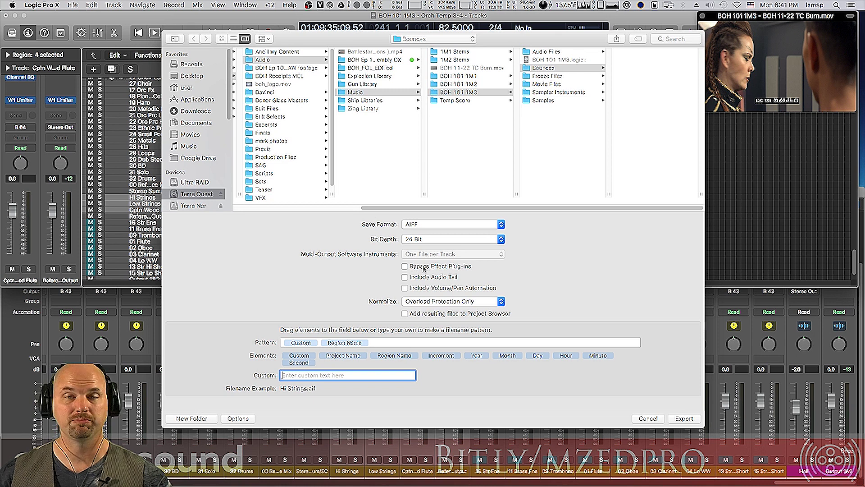
Include the audio tail and volume/pan automation, and set Normalize to Off
click(434, 277)
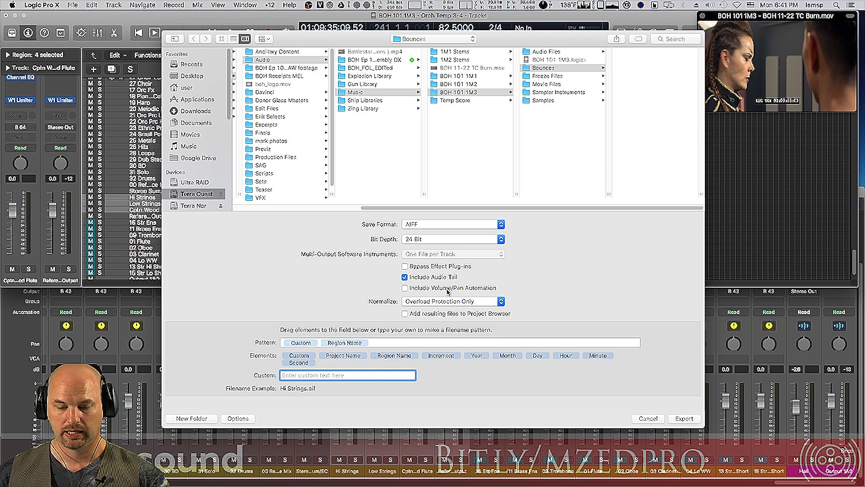
click(448, 289)
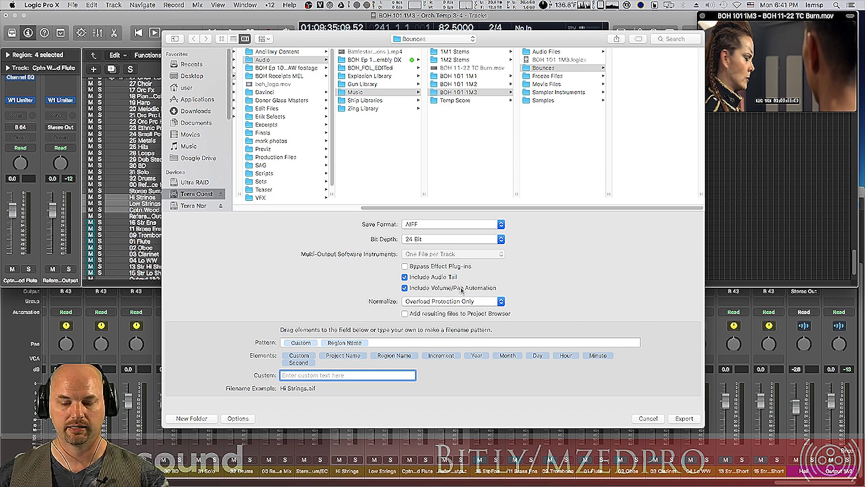
click(472, 304)
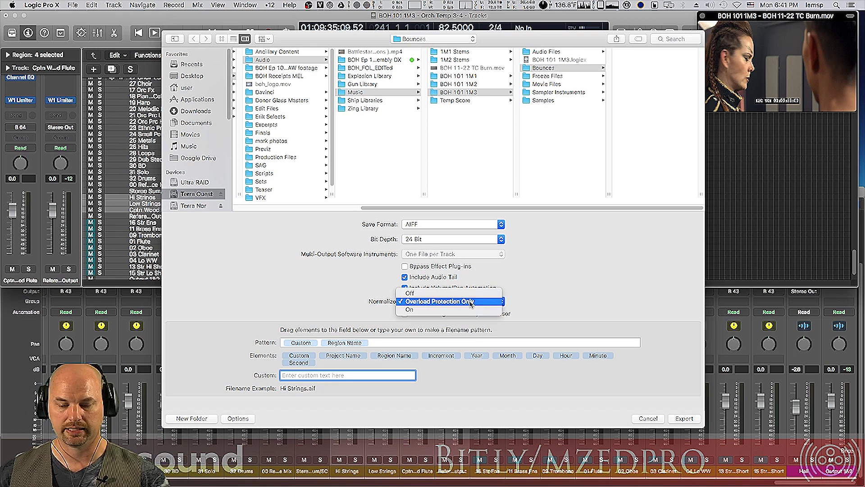
click(472, 293)
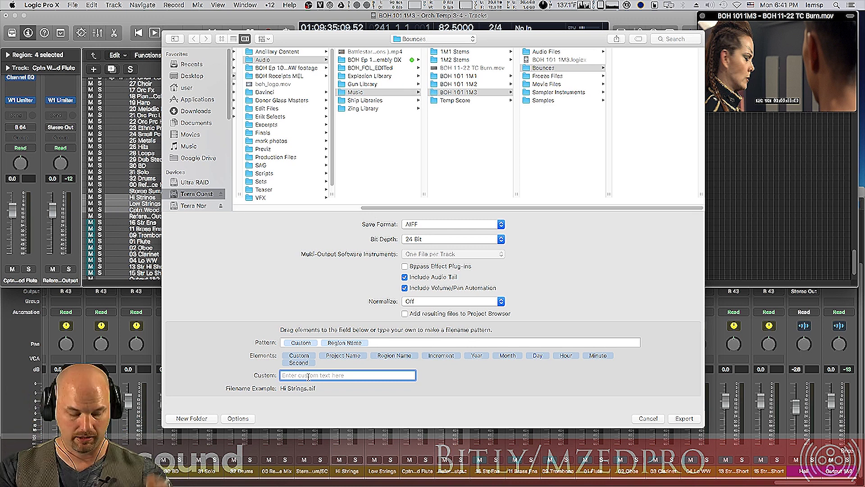
Prefix file names with 'BOH 1M3 01:09:35:09_', target the Bounces folder, and start exporting
text(BOH)
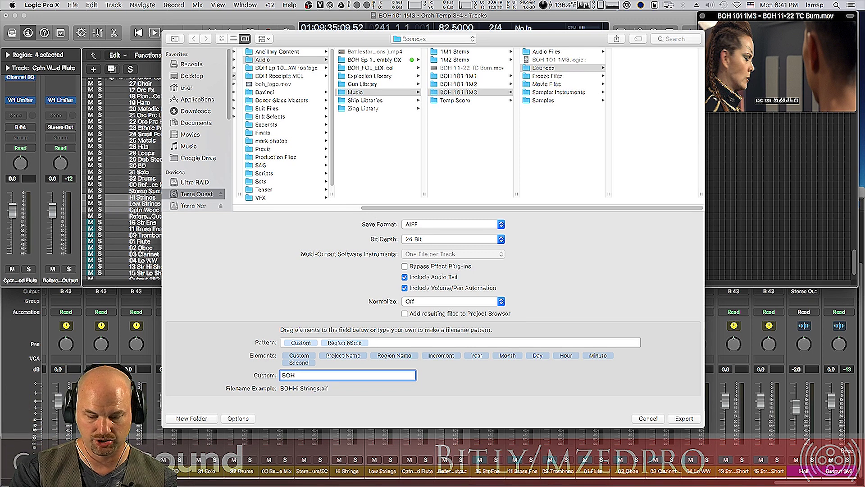
text( 1M3)
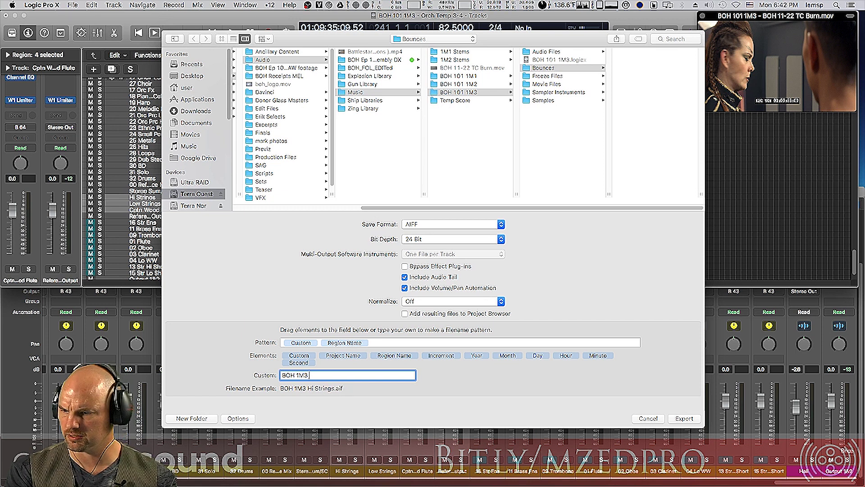
drag(751, 66, 757, 66)
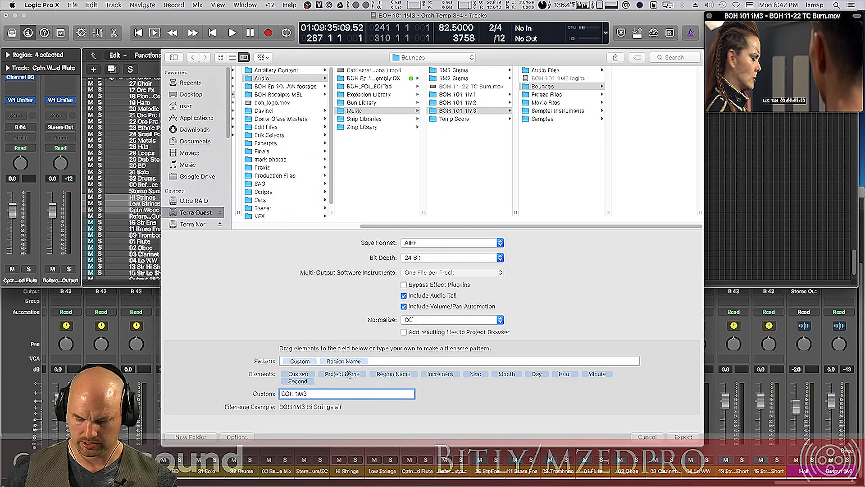
text(01:)
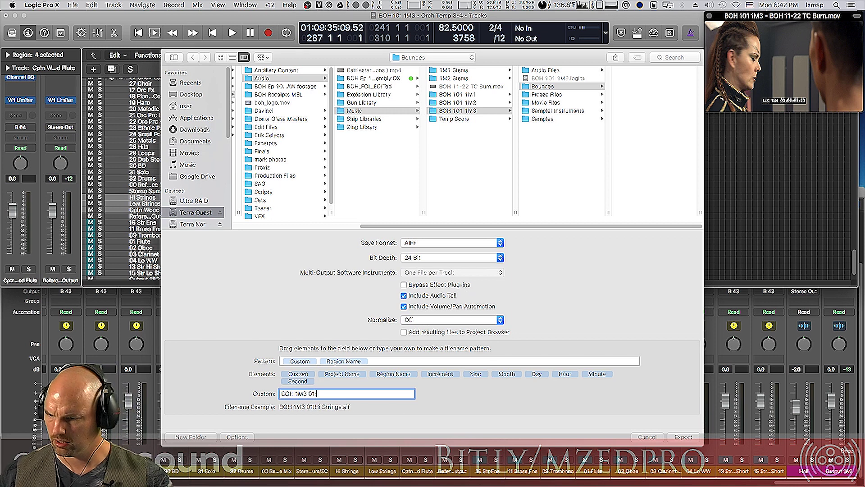
text(09:35:0)
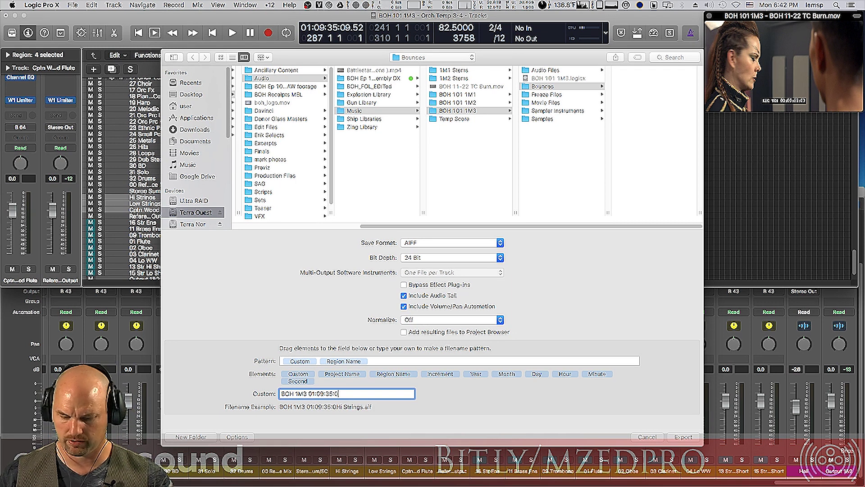
text(9_)
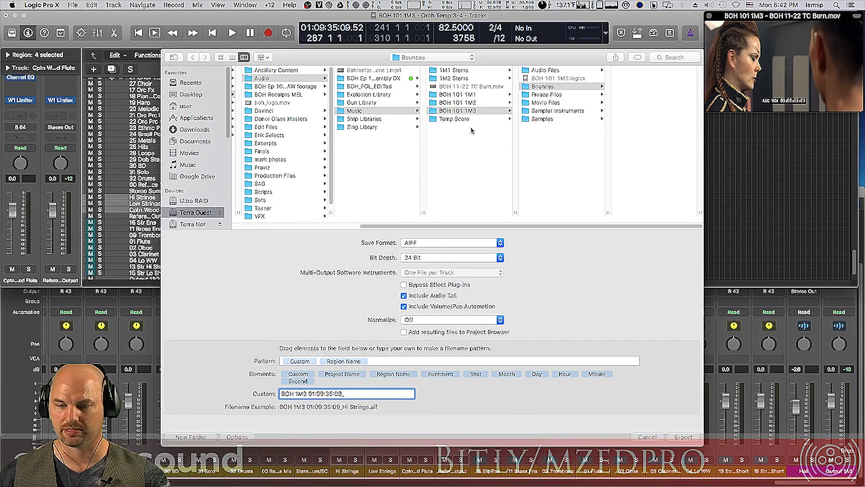
click(553, 87)
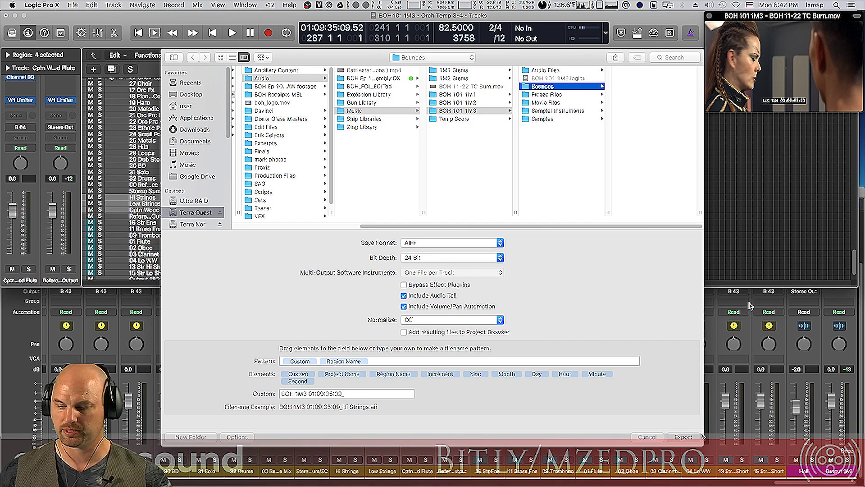
key(Return)
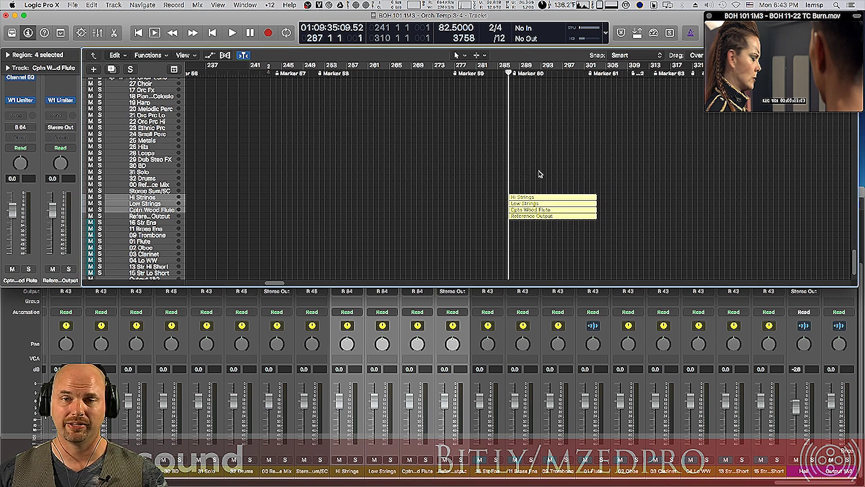
Deselect the four stem regions once the export has finished
click(423, 198)
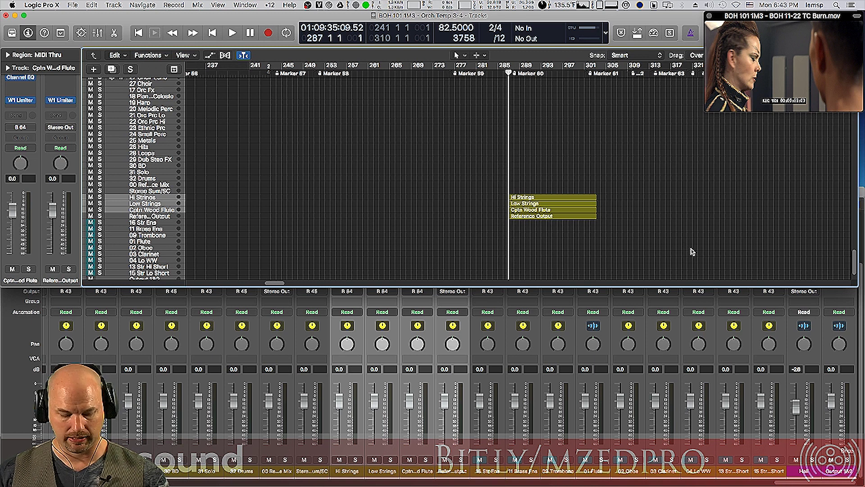
Open Project Audio and choose Audio File > Add Audio File
key(super+8)
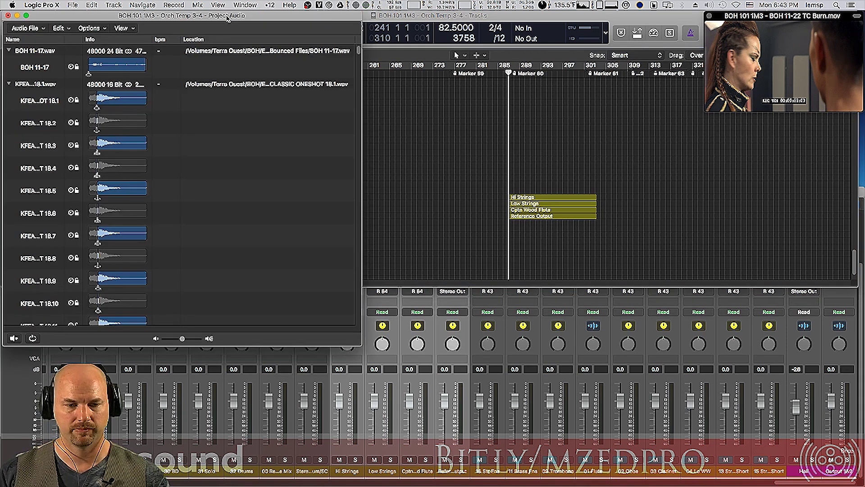
drag(228, 18, 623, 96)
click(422, 106)
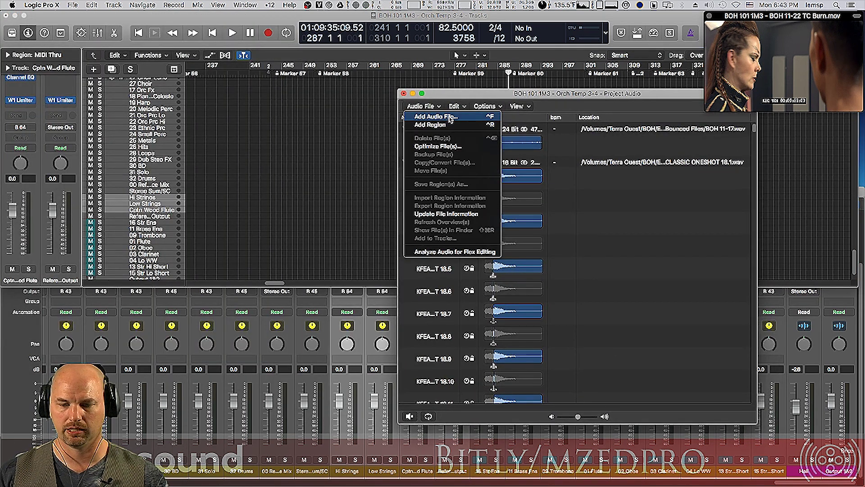
click(450, 118)
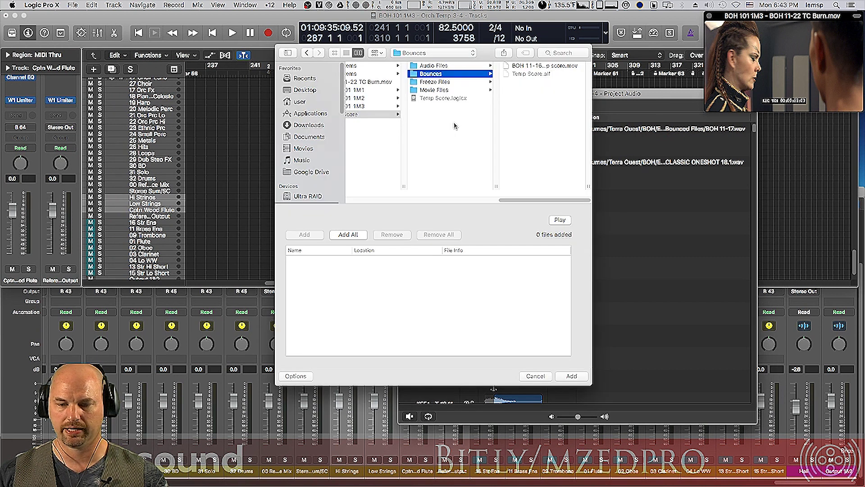
Add all four stem AIFFs from 01 1M3 > Bounces to the project
click(367, 106)
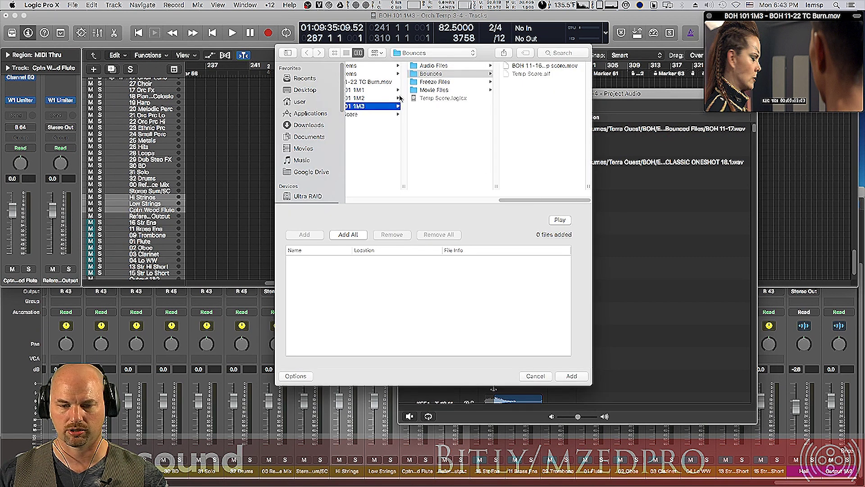
click(431, 81)
click(540, 106)
key(super+a)
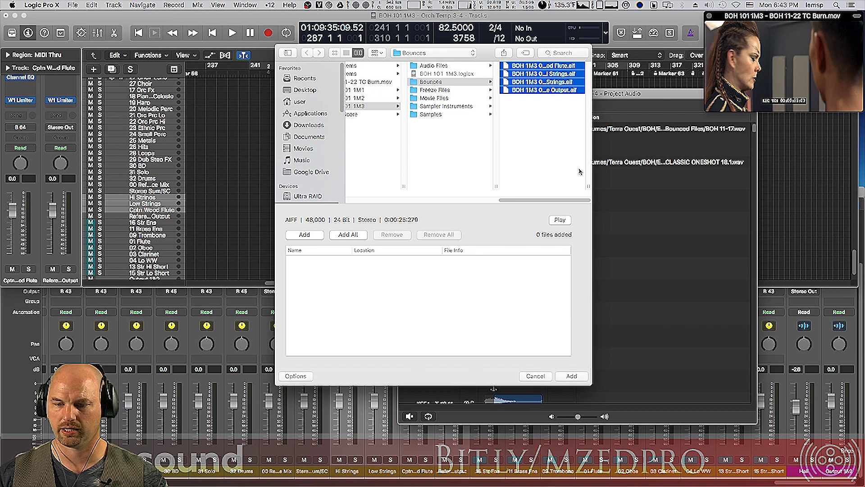
click(333, 235)
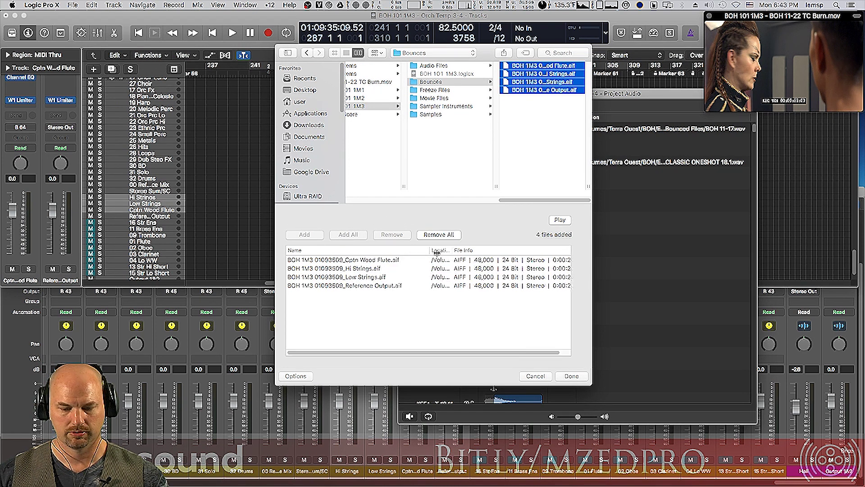
drag(352, 251, 418, 254)
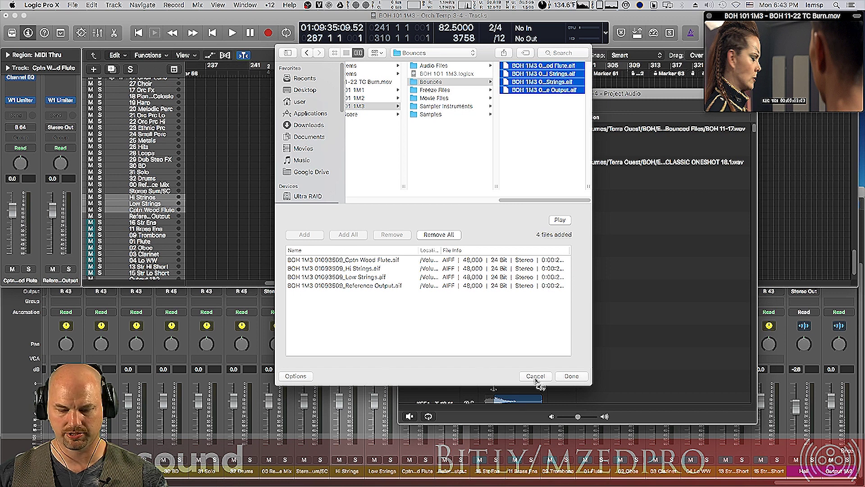
click(584, 377)
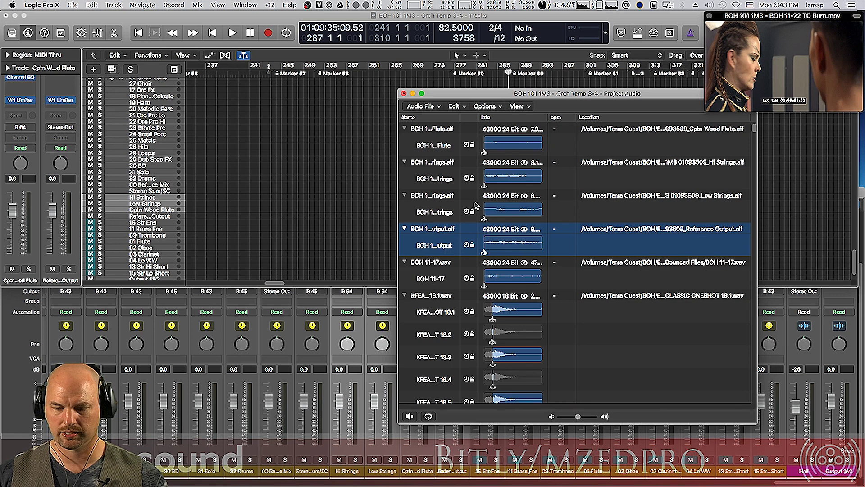
Widen the Name column and prelisten to the Hi Strings, Low Strings and Reference Output stems
drag(479, 115, 593, 113)
click(481, 180)
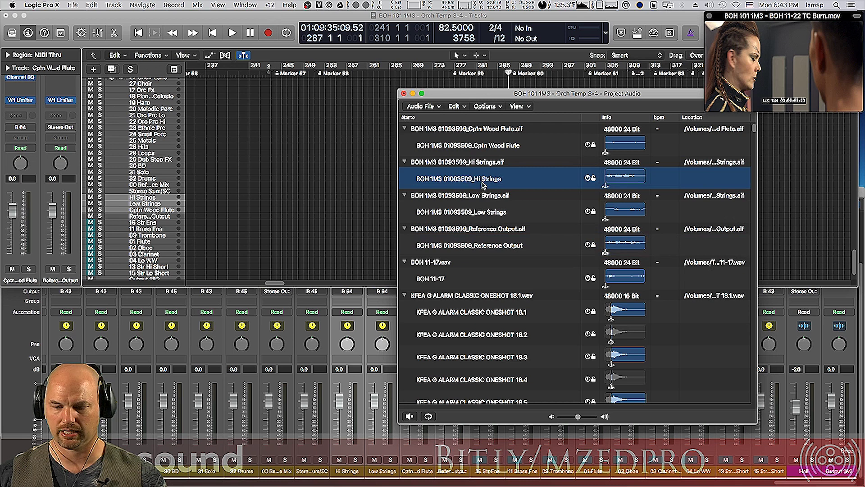
key(space)
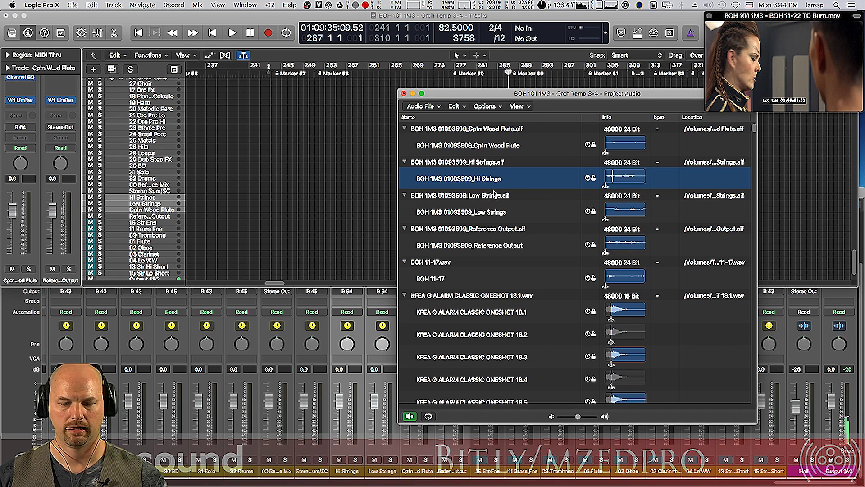
click(493, 214)
key(space)
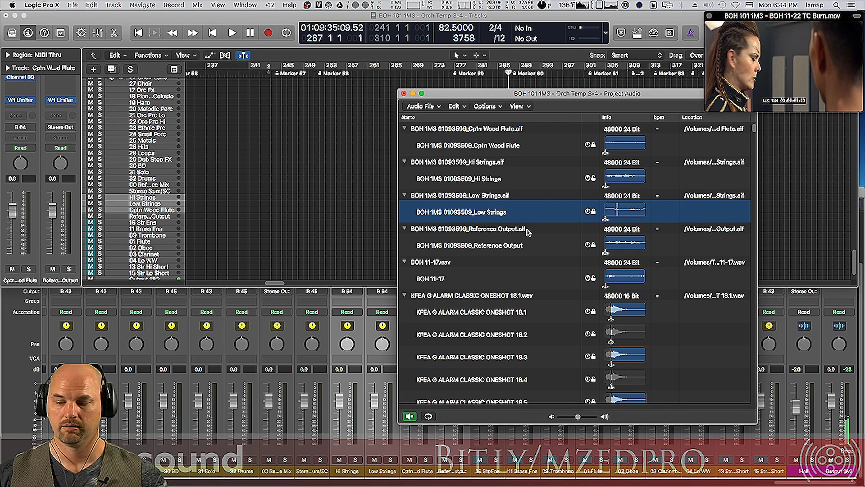
click(498, 246)
key(space)
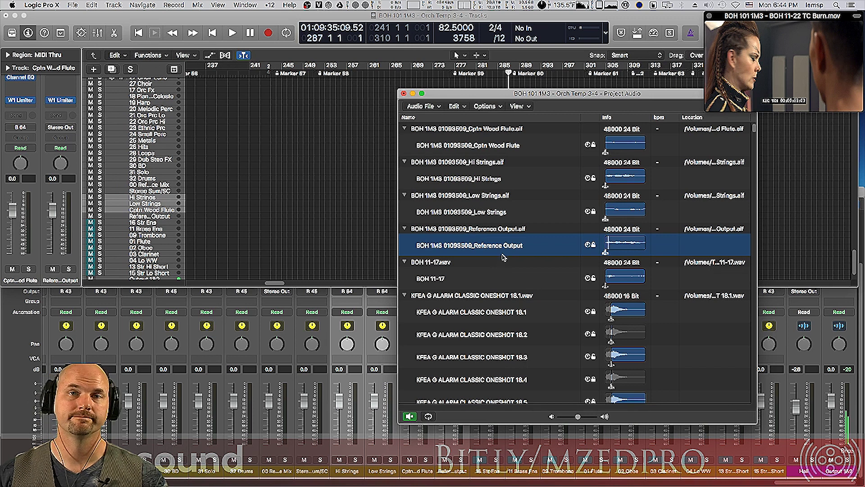
key(space)
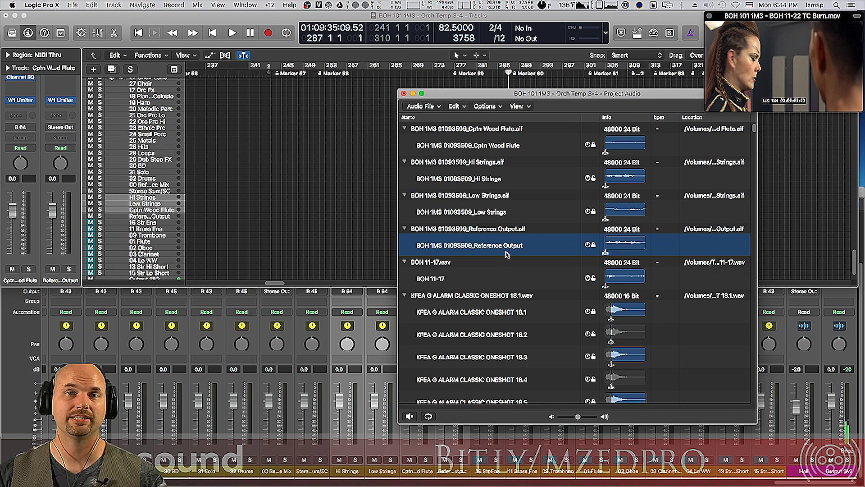